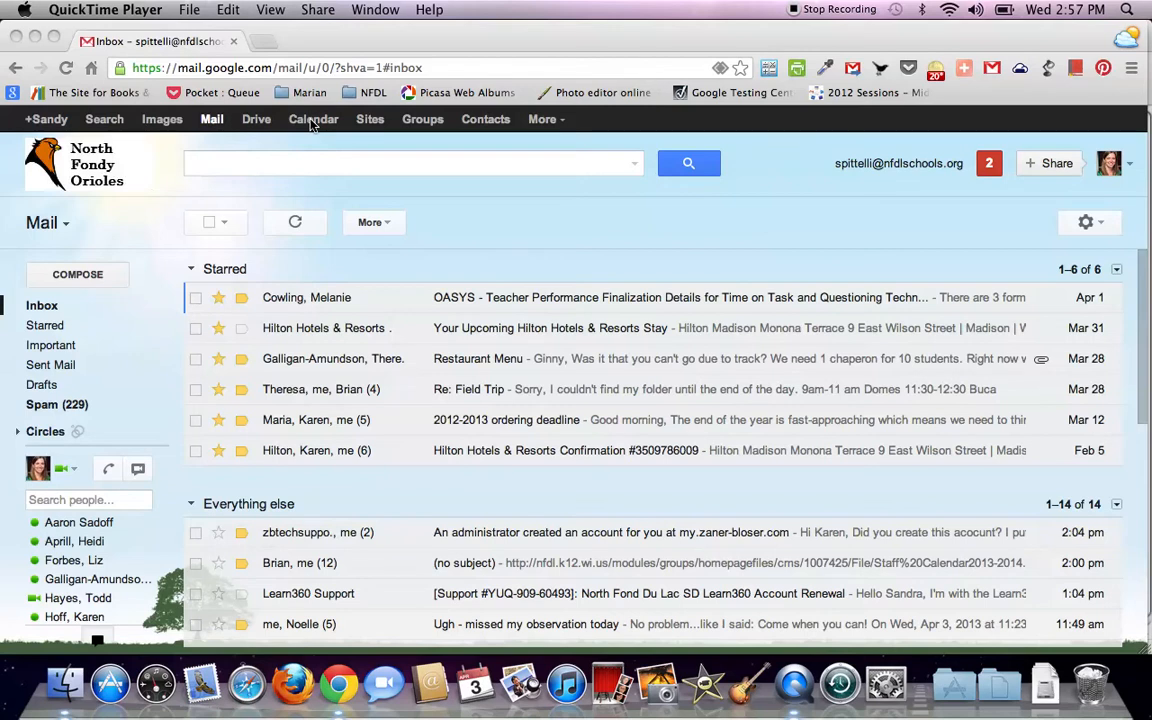
Bring Chrome to the front and open Calendar from Gmail's Google bar in a new tab
click(303, 31)
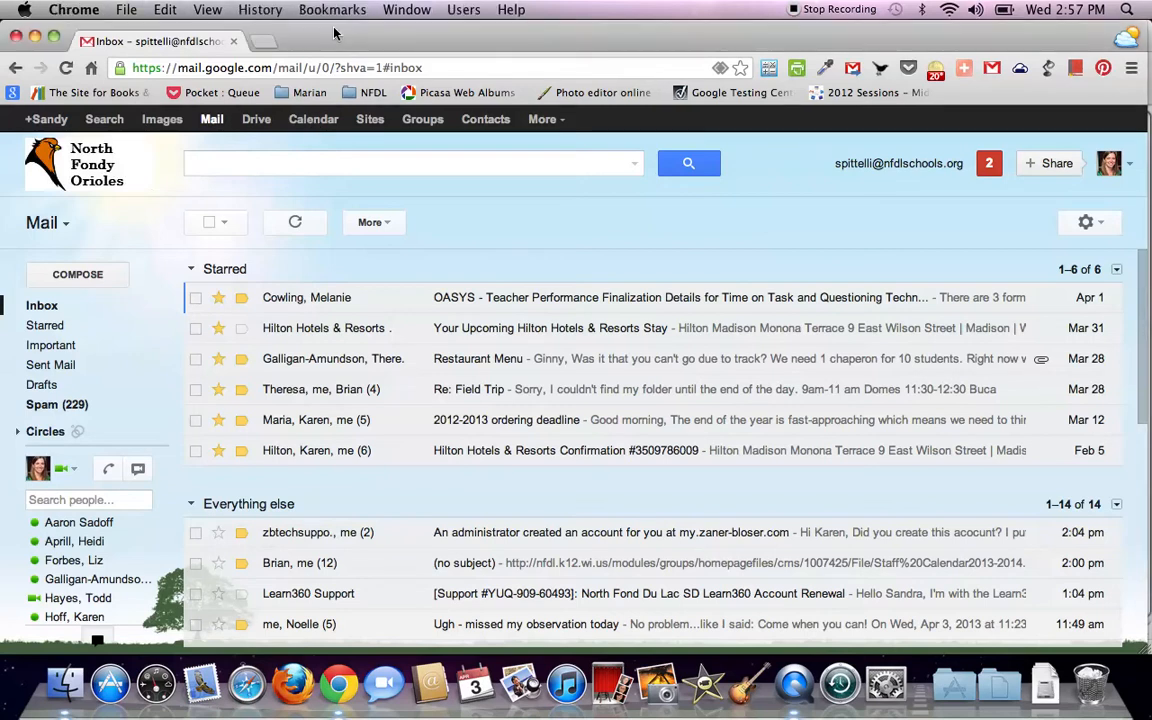
click(318, 121)
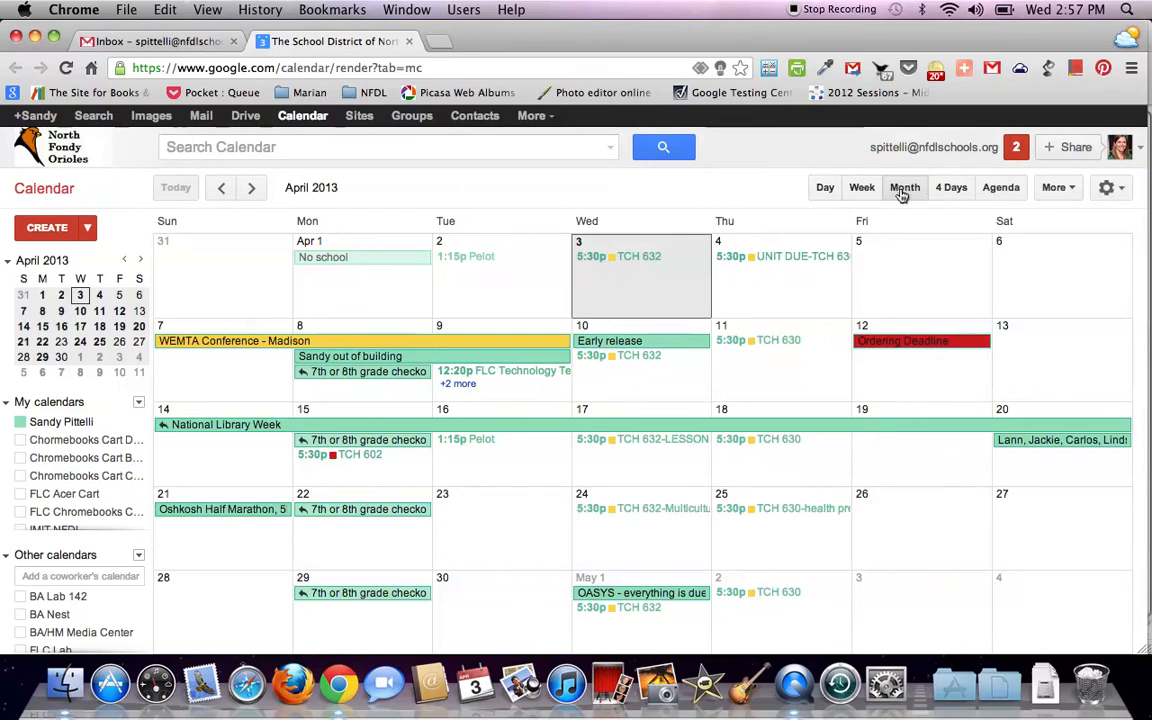
click(822, 187)
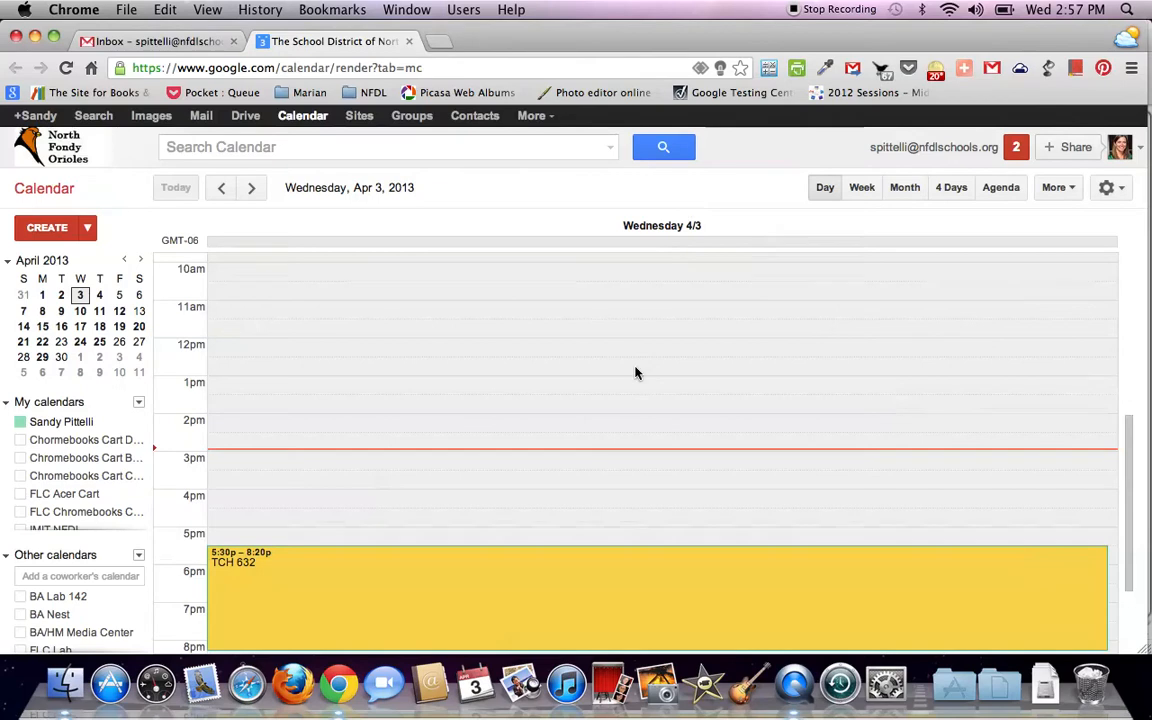
scroll(635, 373, down, 3)
scroll(635, 373, up, 5)
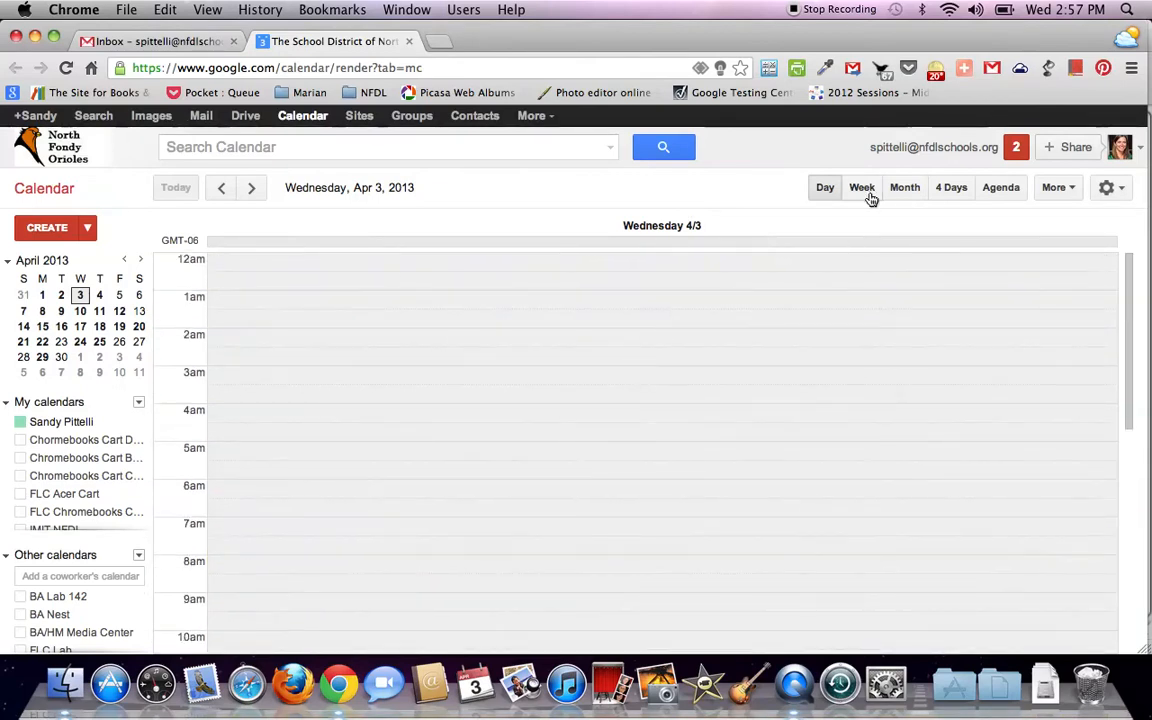
click(861, 189)
scroll(571, 473, down, 3)
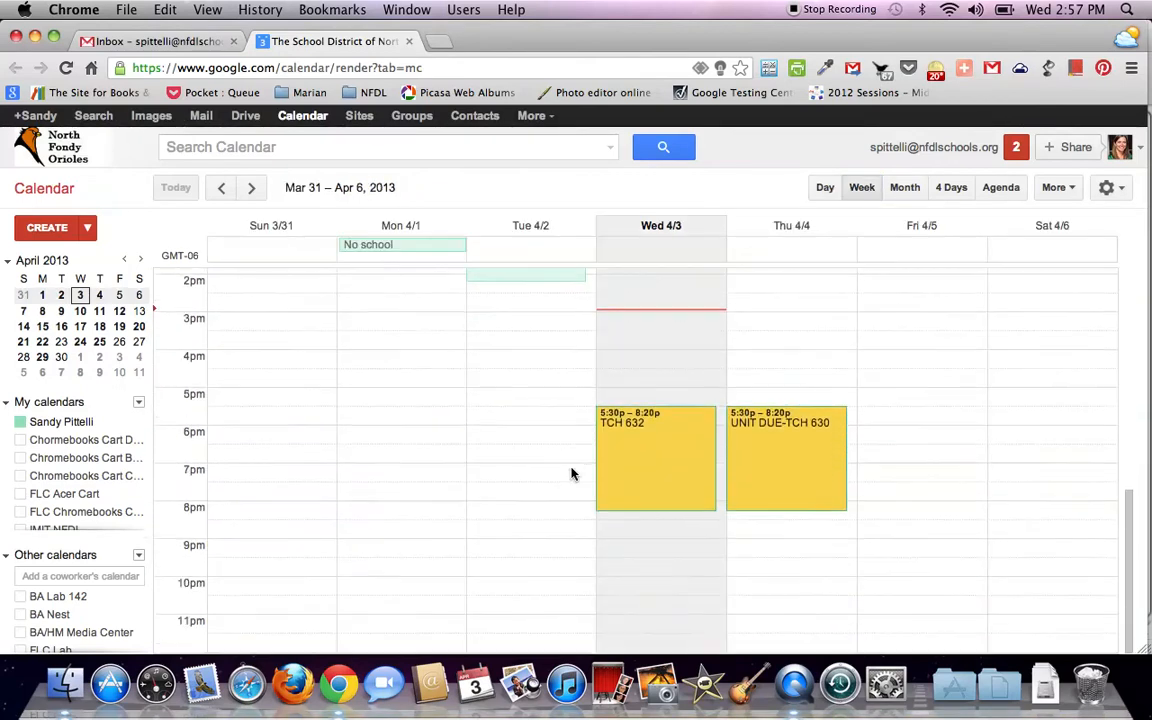
scroll(571, 473, up, 7)
click(905, 188)
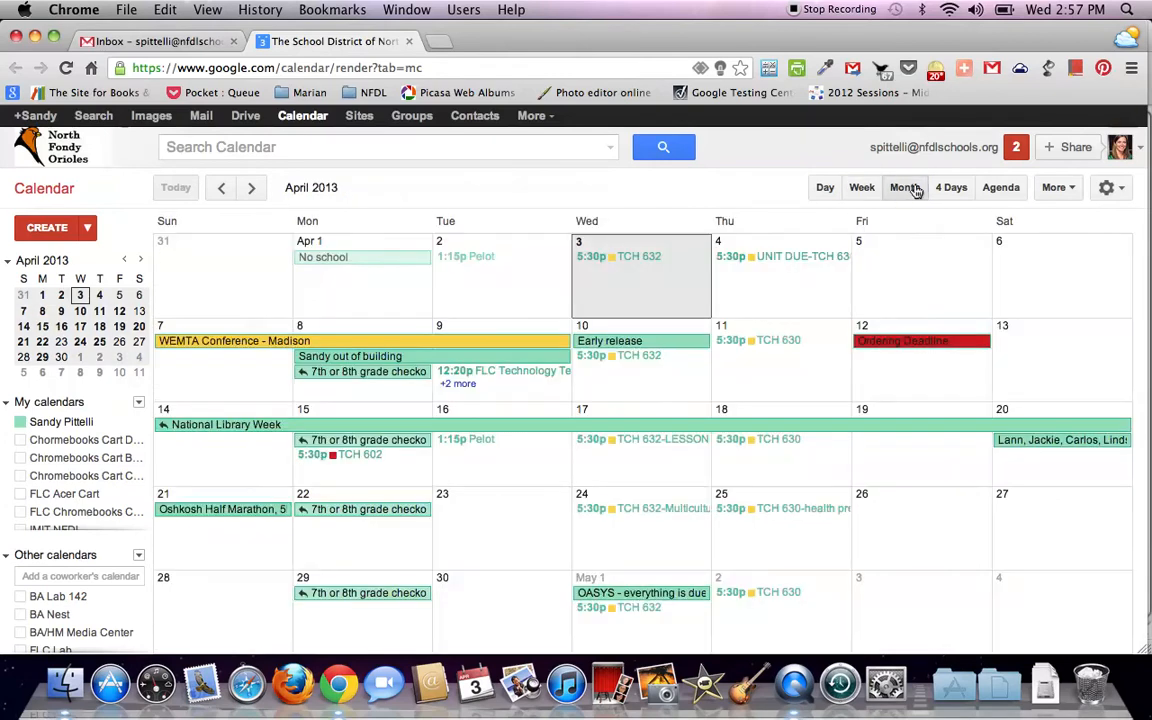
click(952, 190)
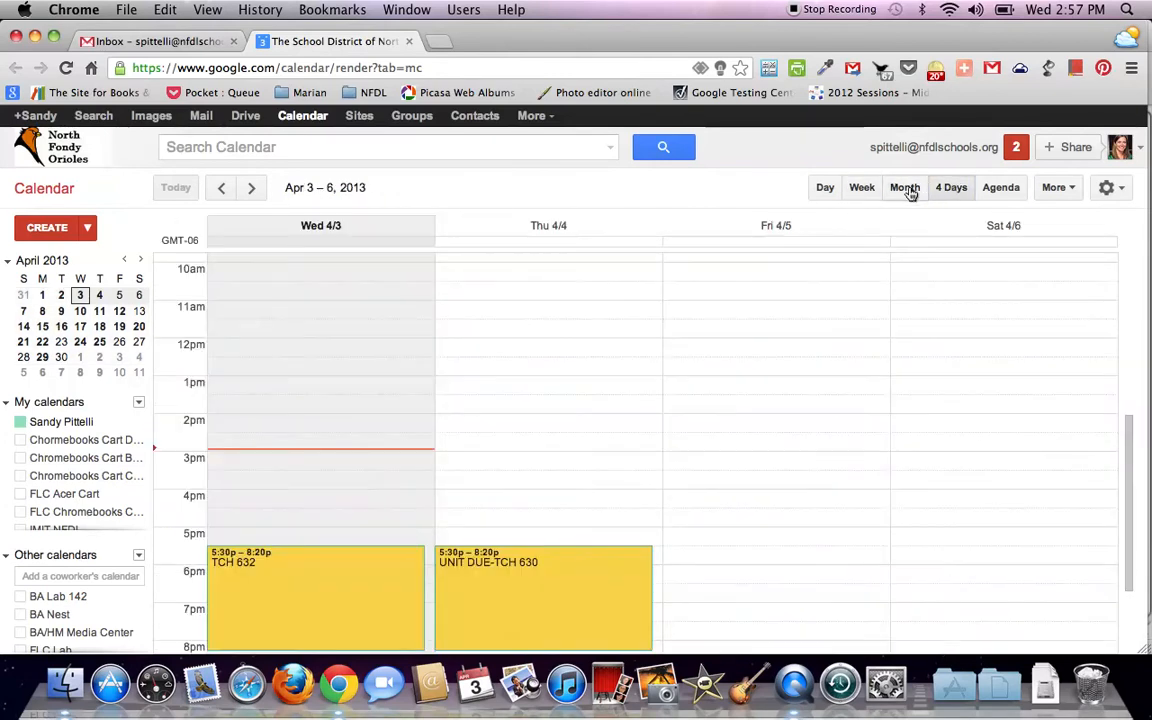
click(908, 190)
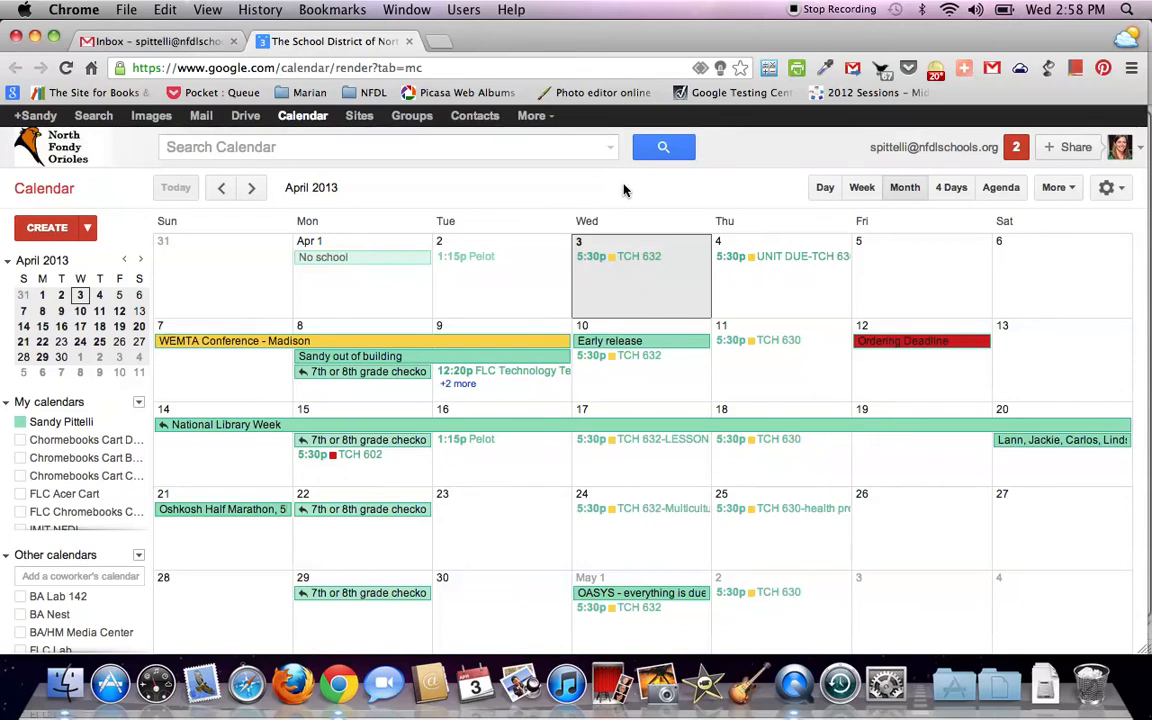
Create a new event titled 'Team meeting' on 4/3/2013, keeping the 3:00pm–4:00pm times after toggling All day
click(55, 229)
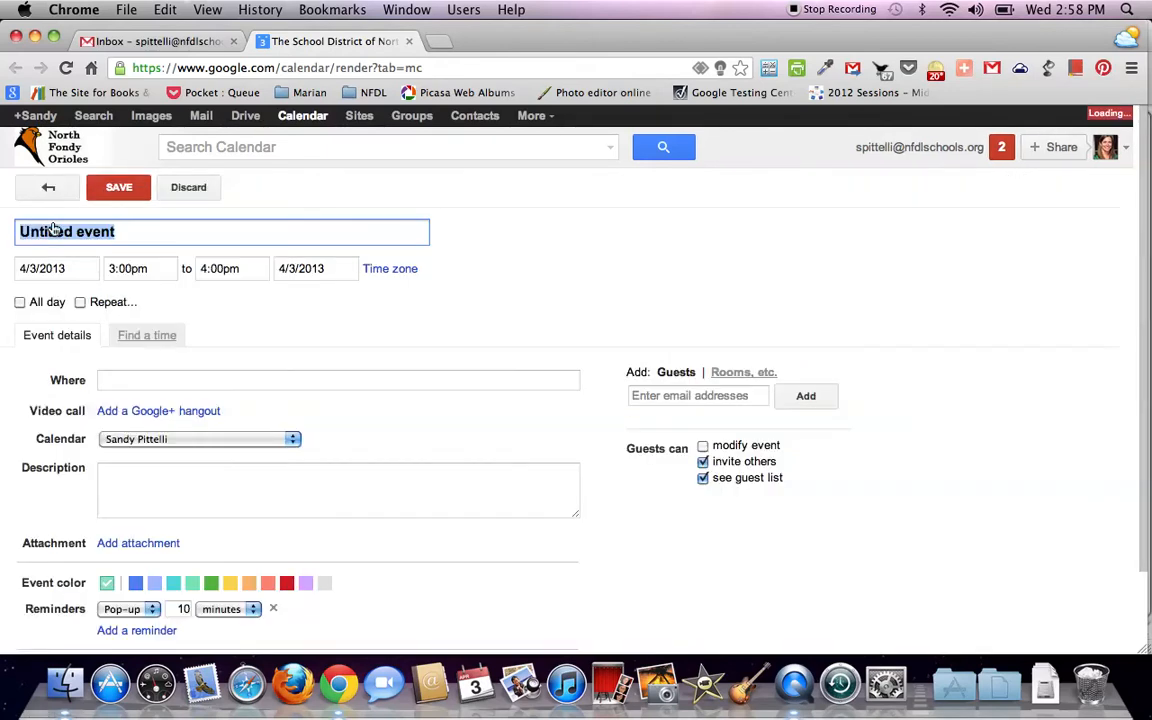
scroll(493, 259, down, 3)
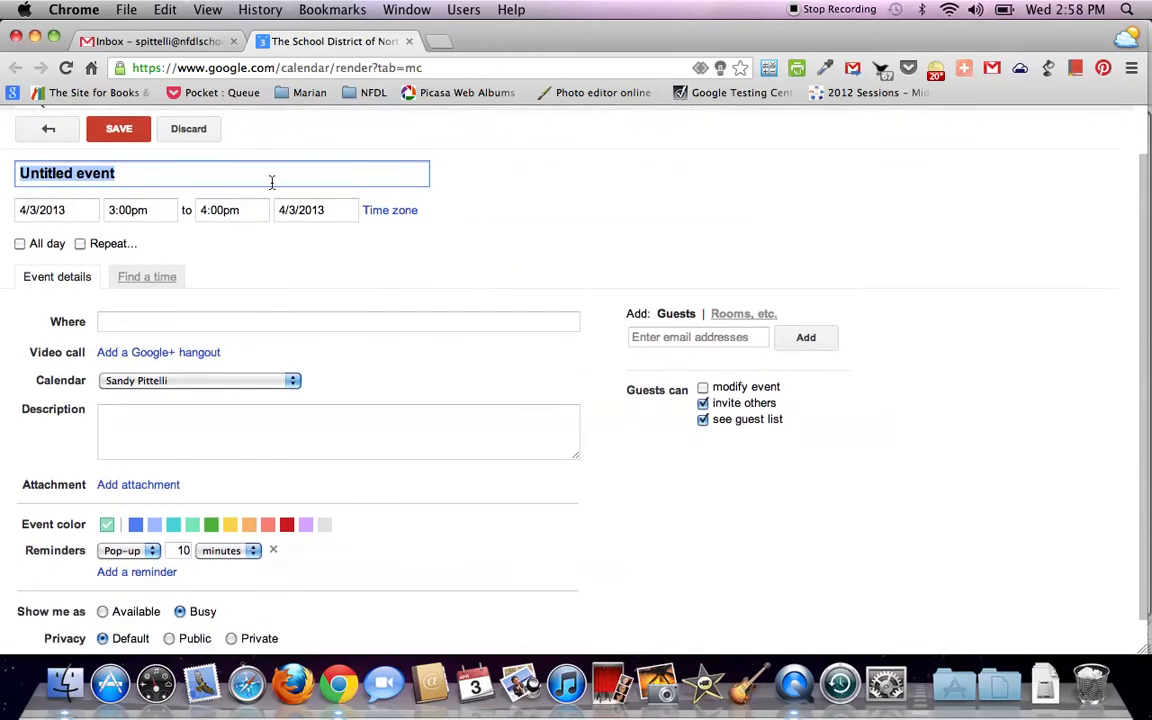
text(Team meetng)
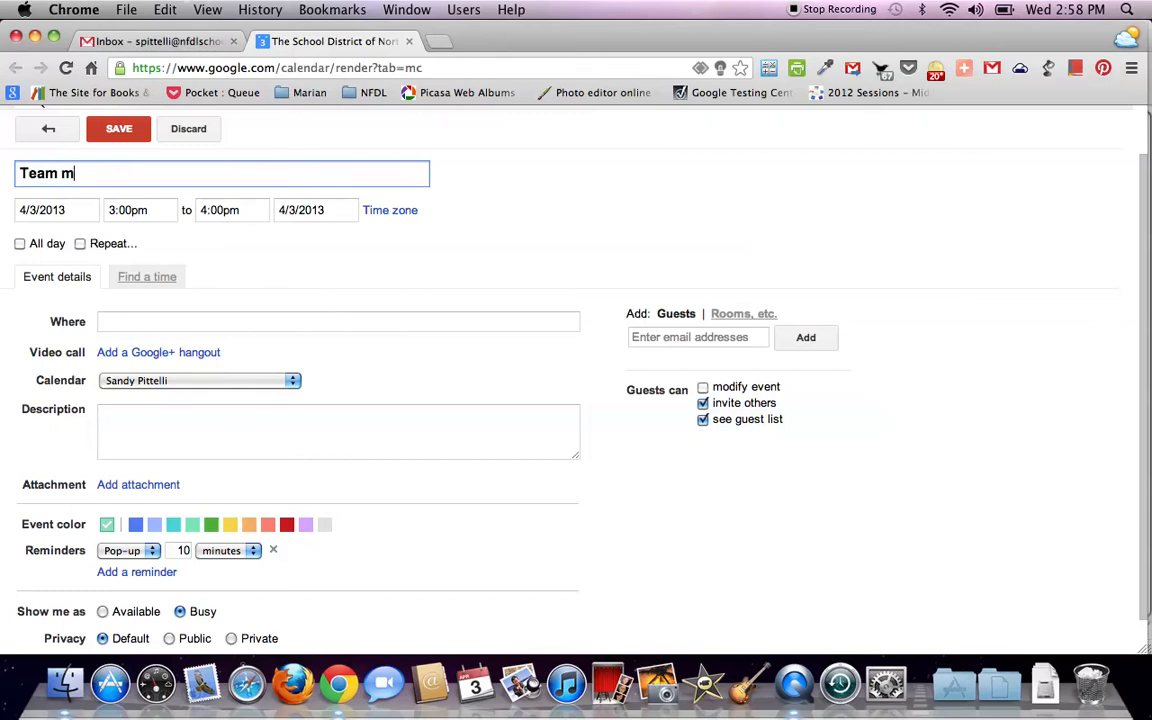
key(BackSpace)
key(BackSpace)
text(ing)
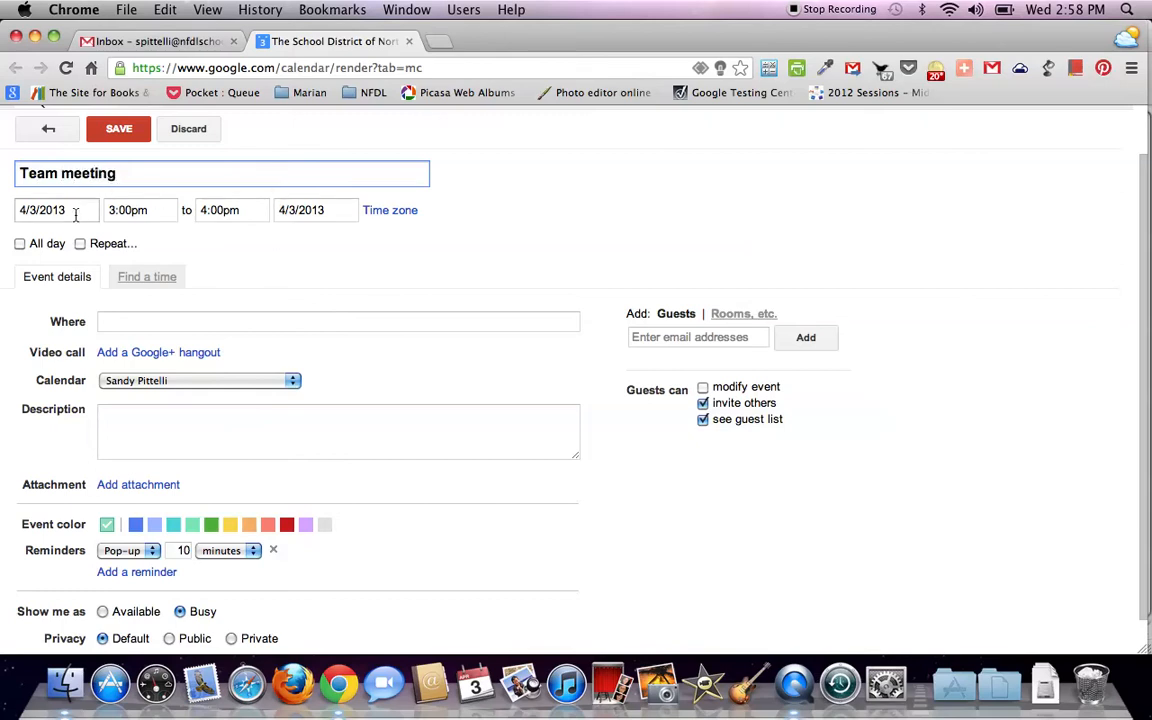
click(19, 244)
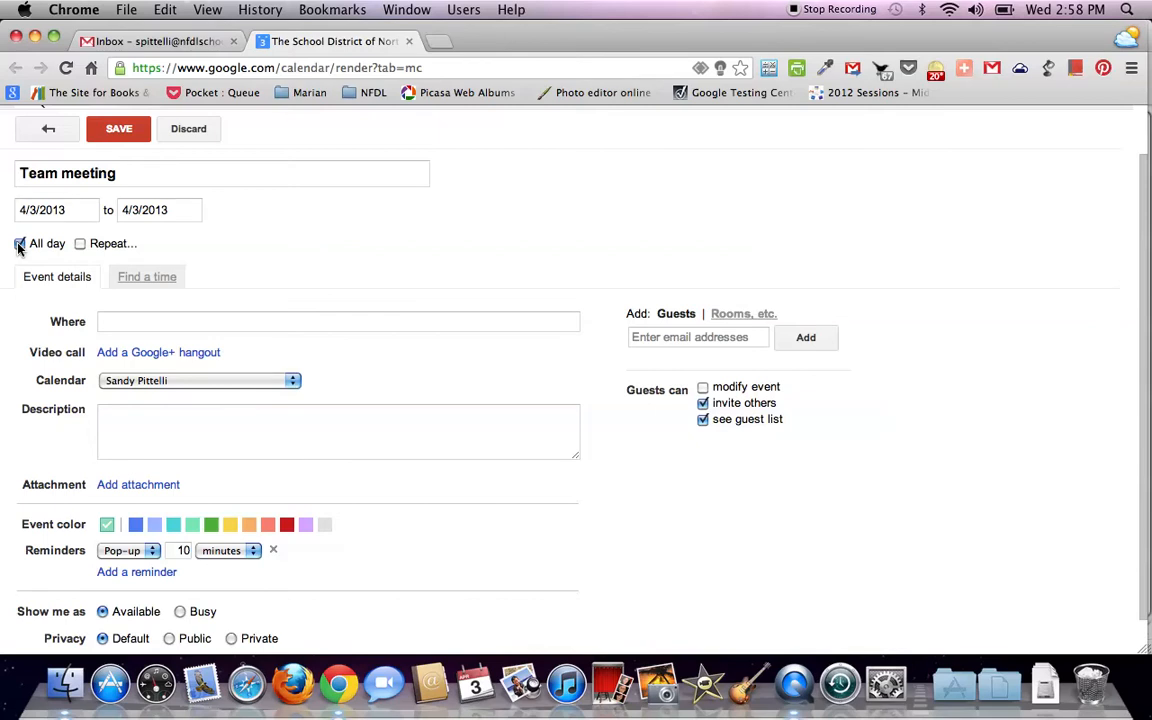
click(19, 244)
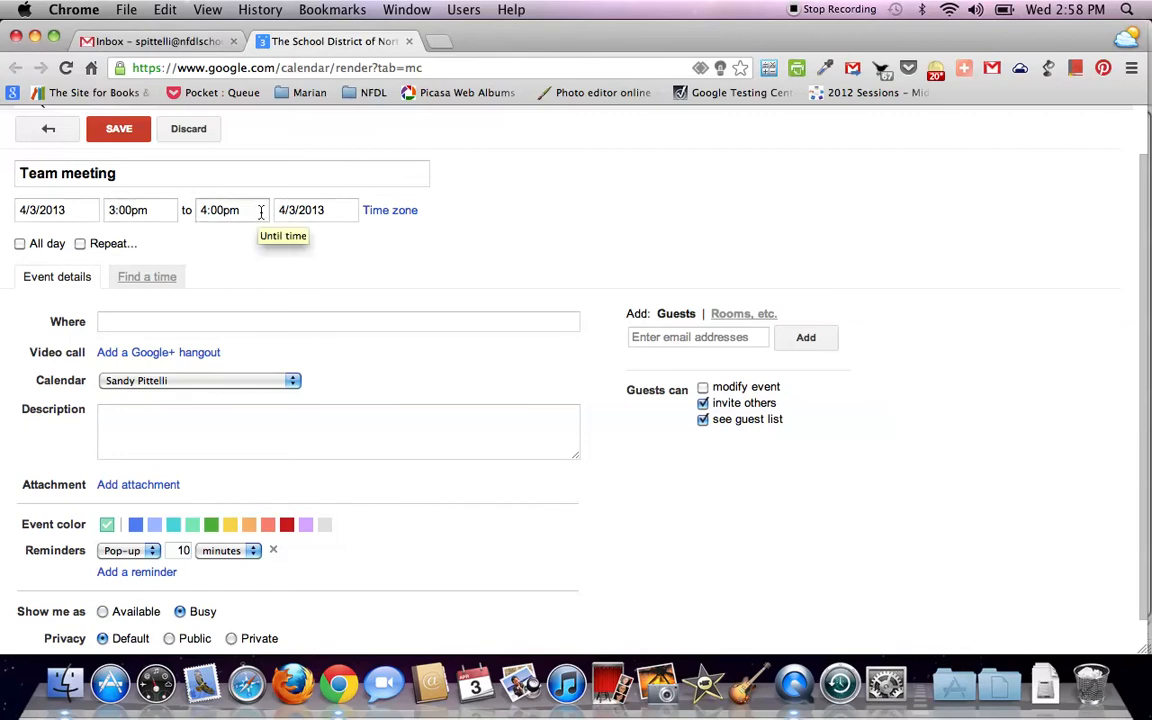
click(81, 245)
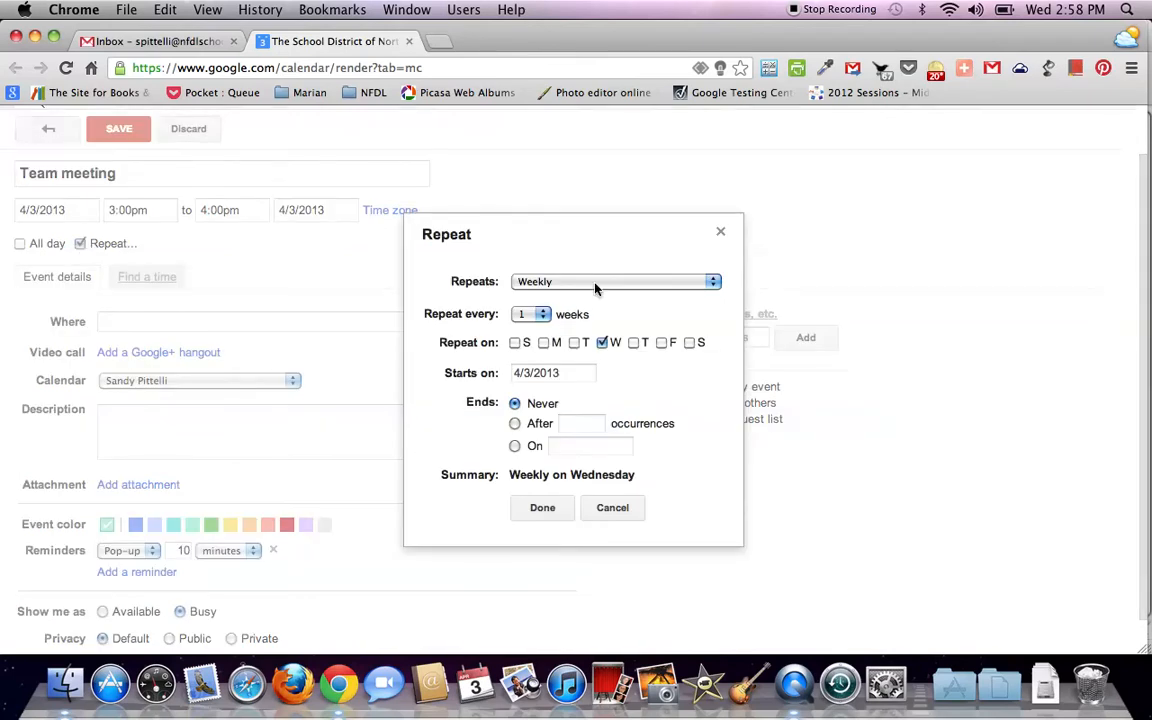
click(690, 284)
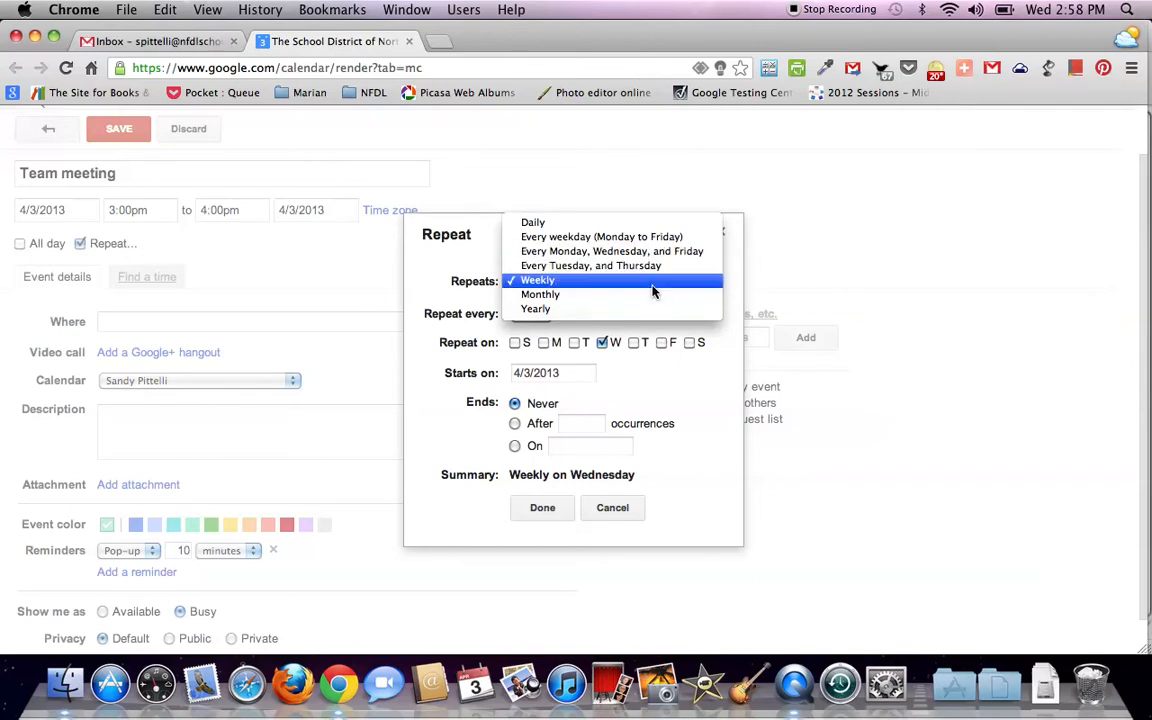
click(372, 266)
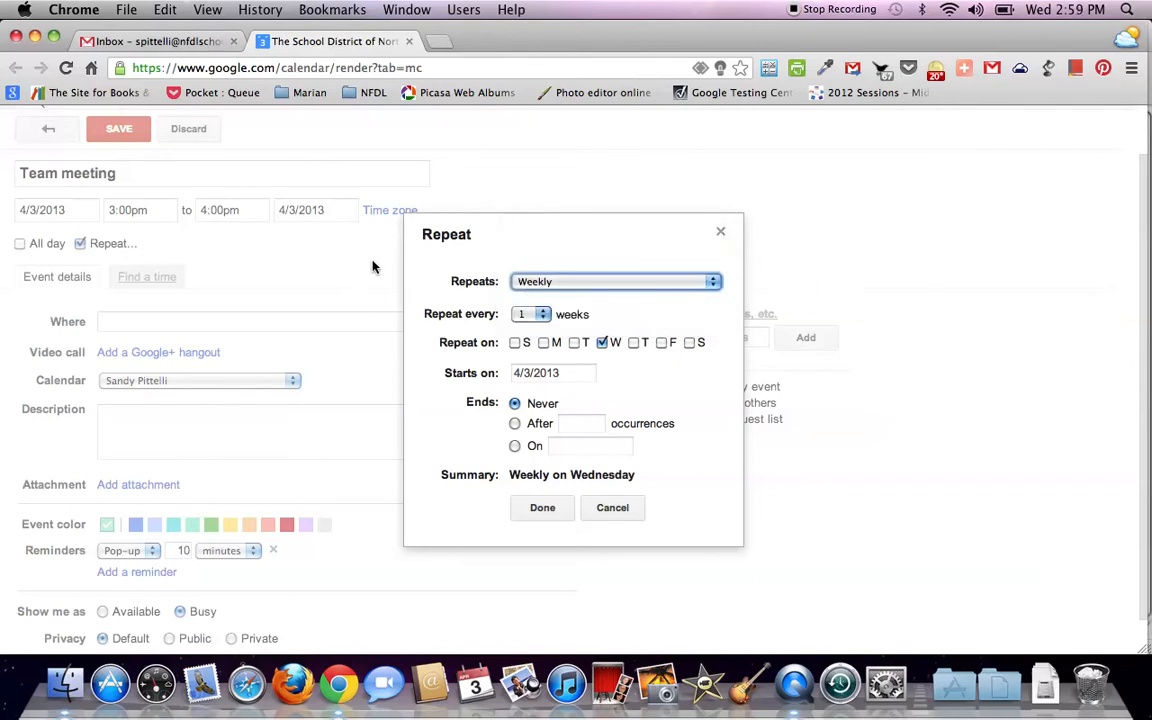
click(613, 512)
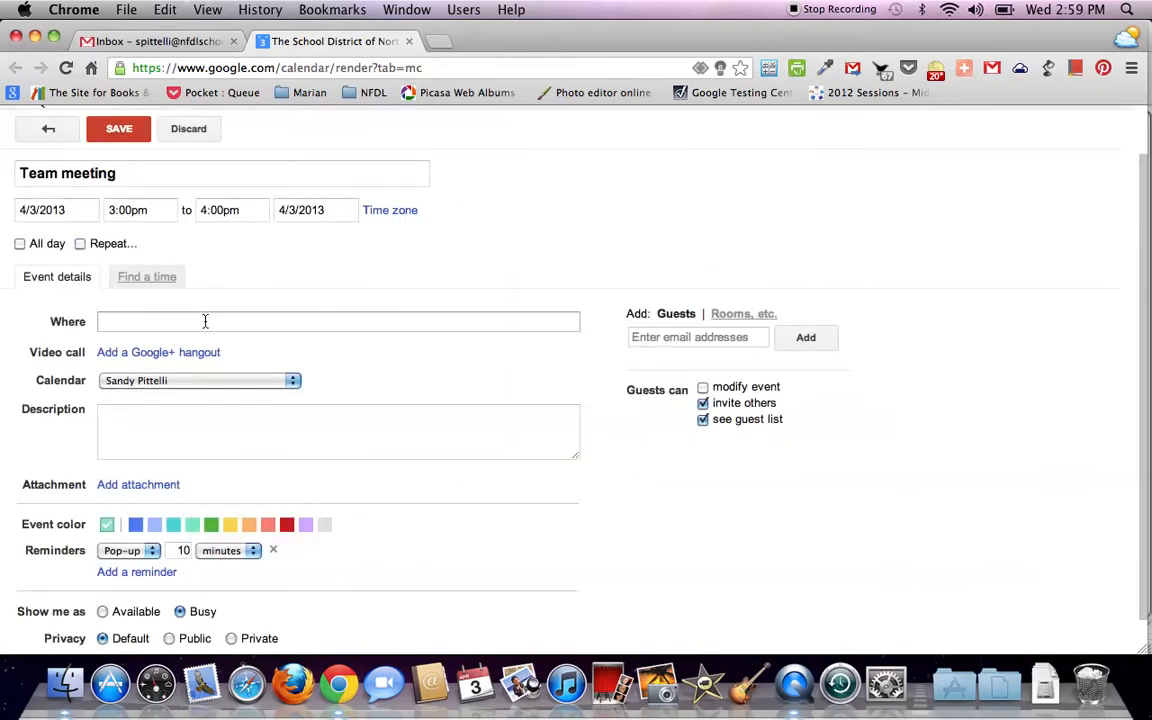
Book the BA/HM Media Center room for the event
click(738, 315)
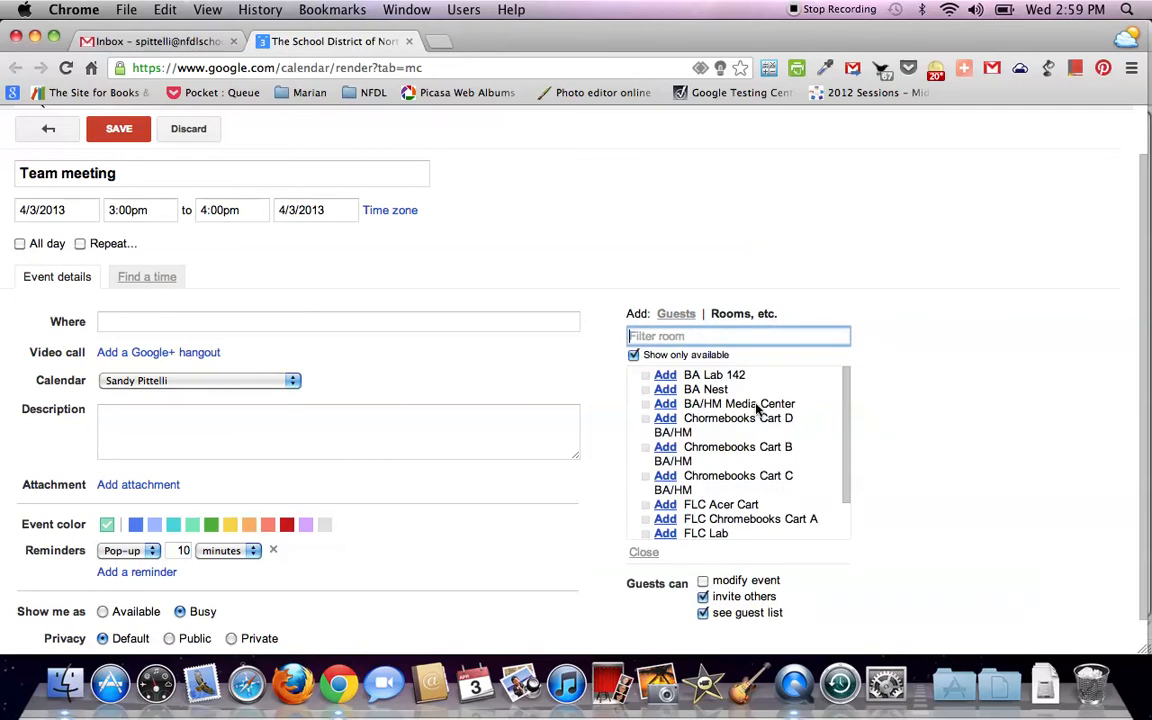
click(666, 405)
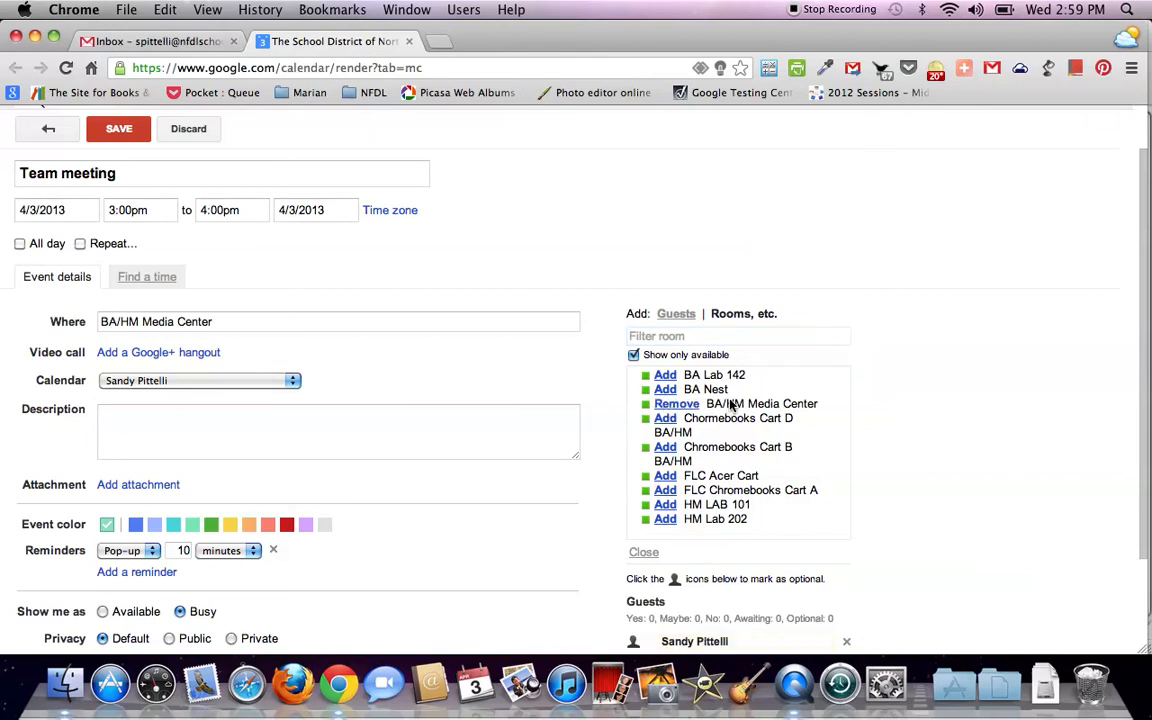
scroll(680, 383, down, 2)
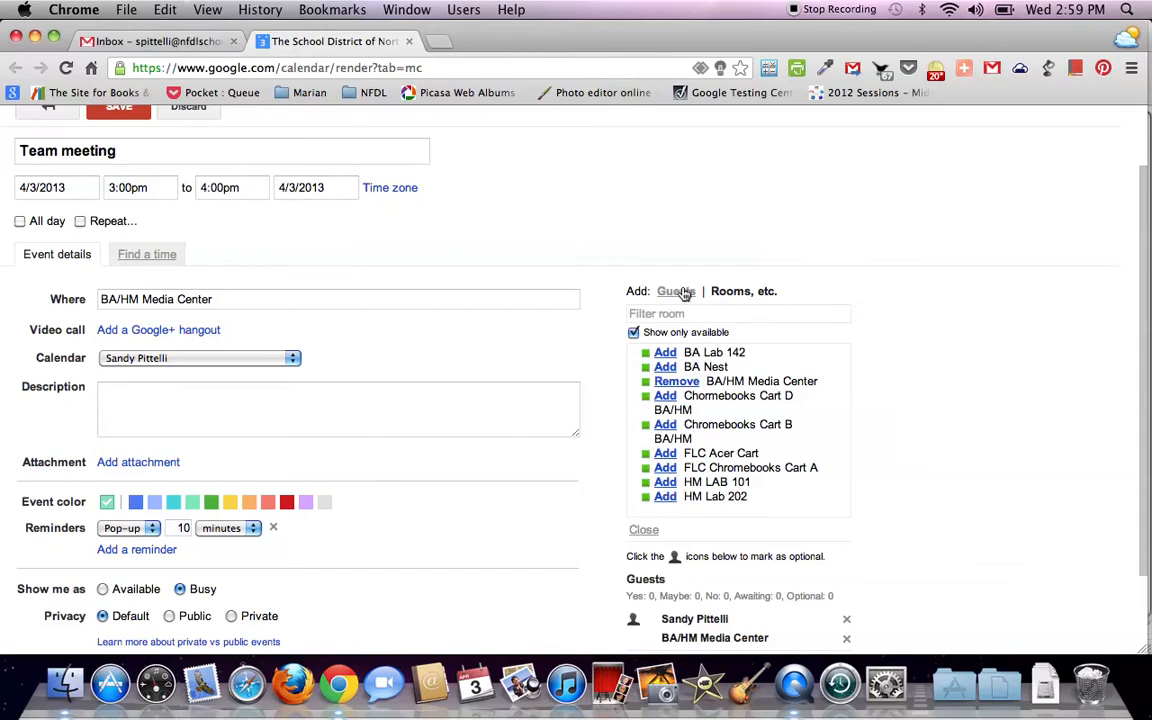
Replace the Where location text with the colleague's room name
click(266, 300)
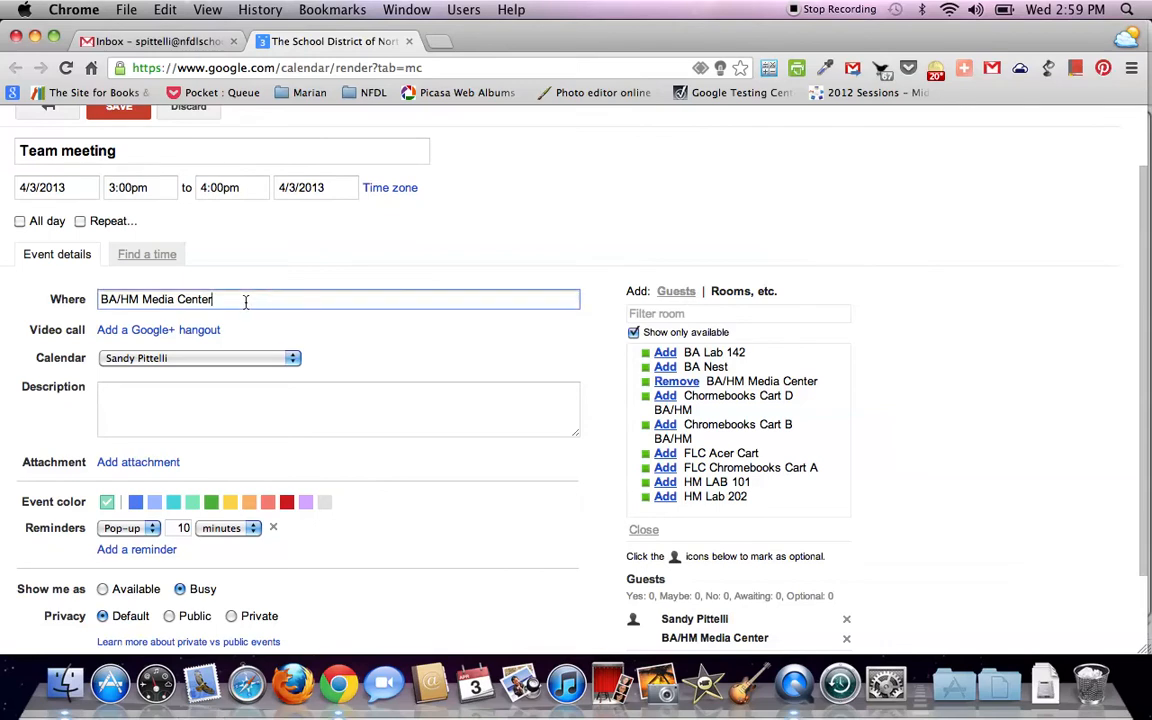
drag(267, 299, 41, 296)
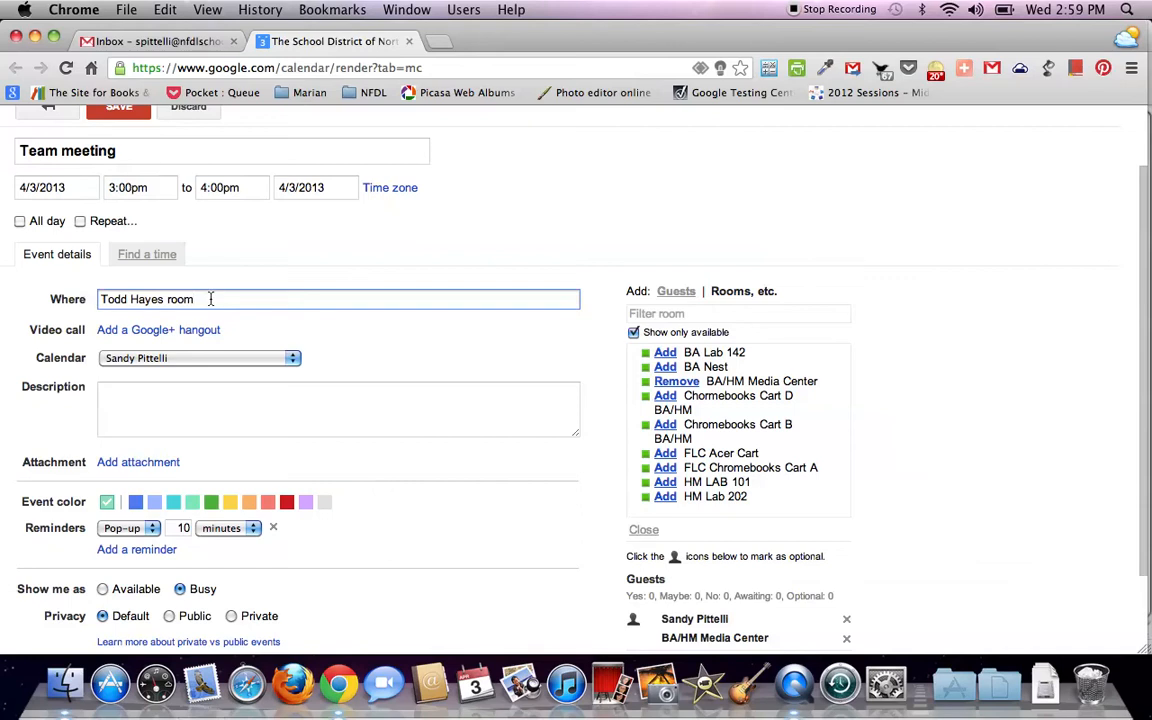
Add the colleague to the guest list by picking their address from the suggestions
click(674, 295)
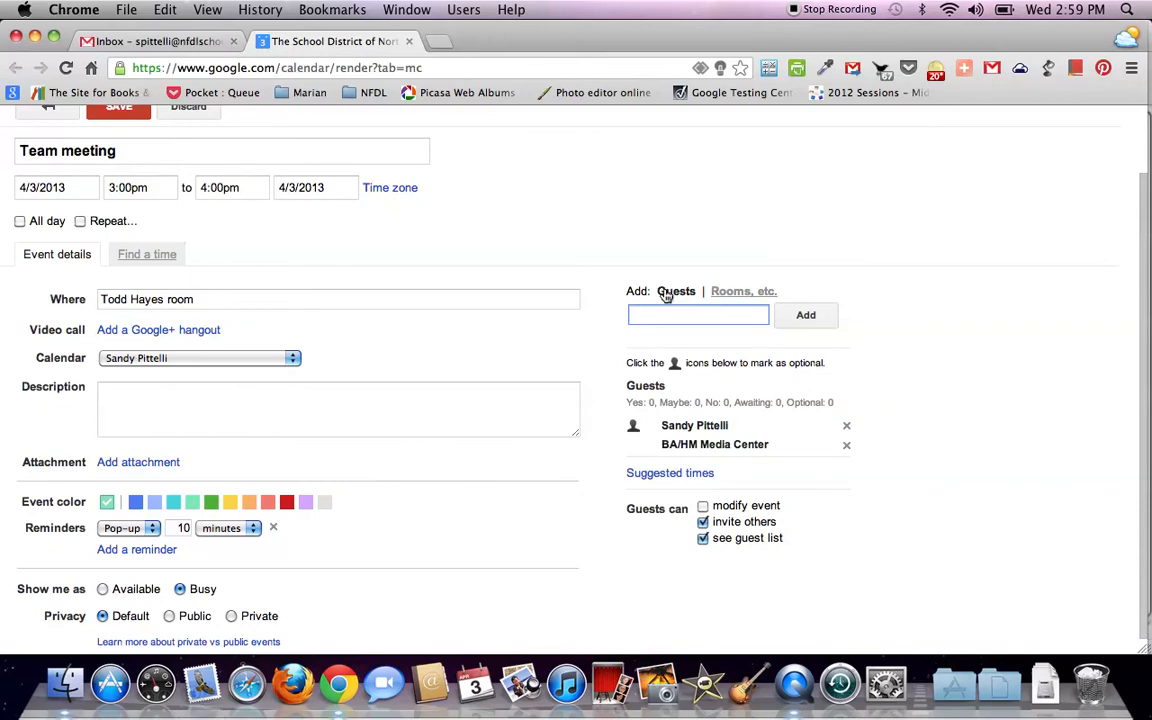
text(th)
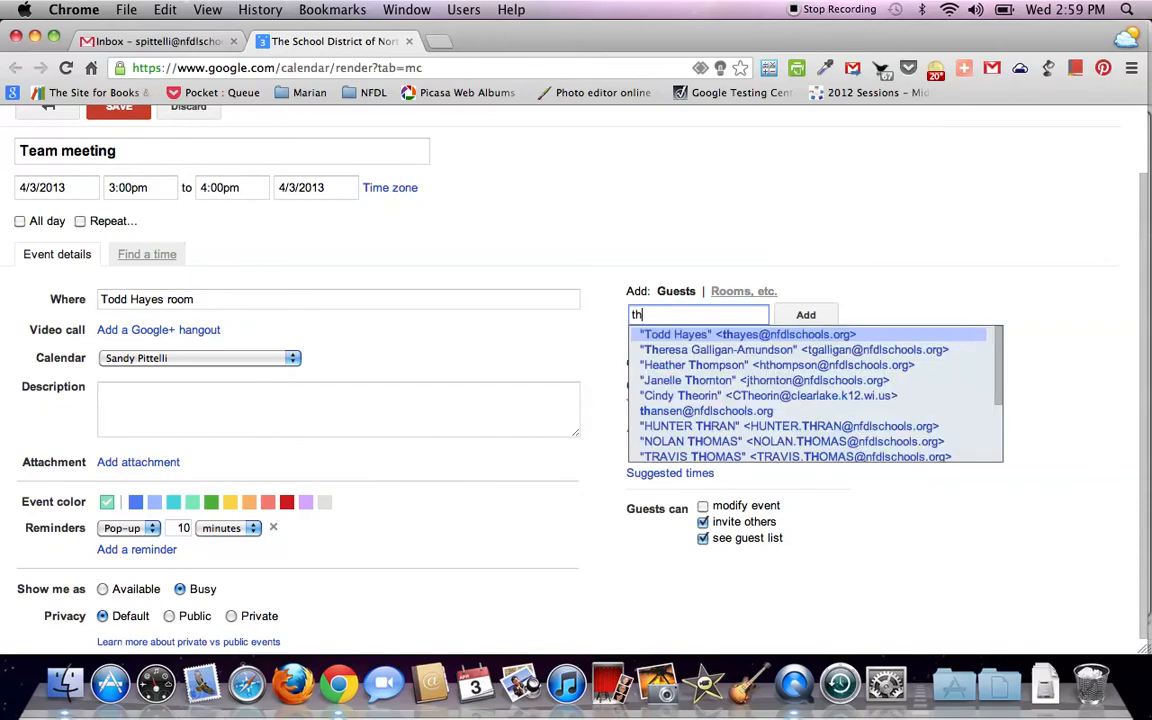
click(681, 334)
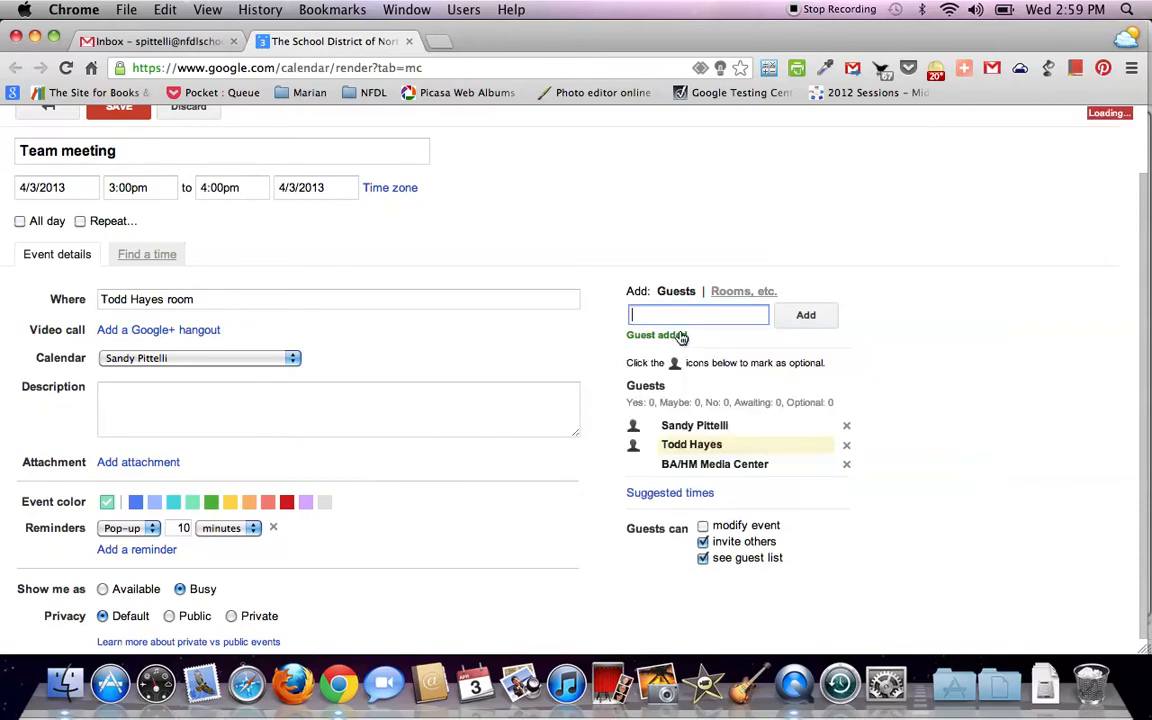
click(847, 445)
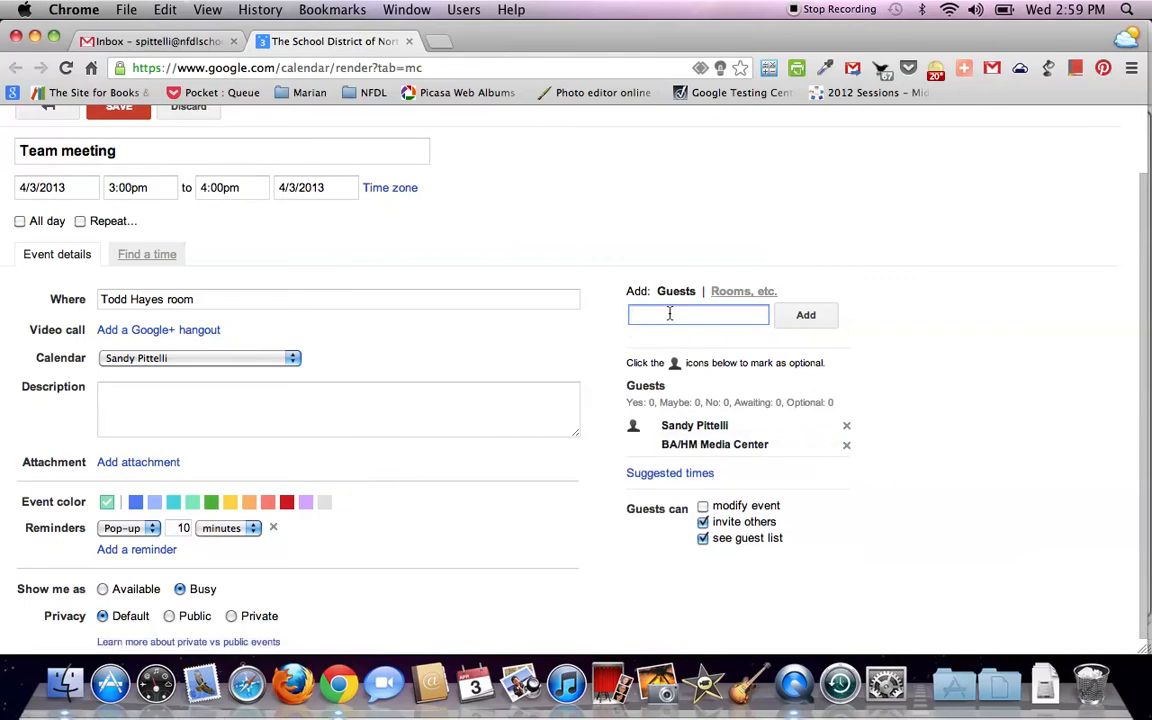
text(th)
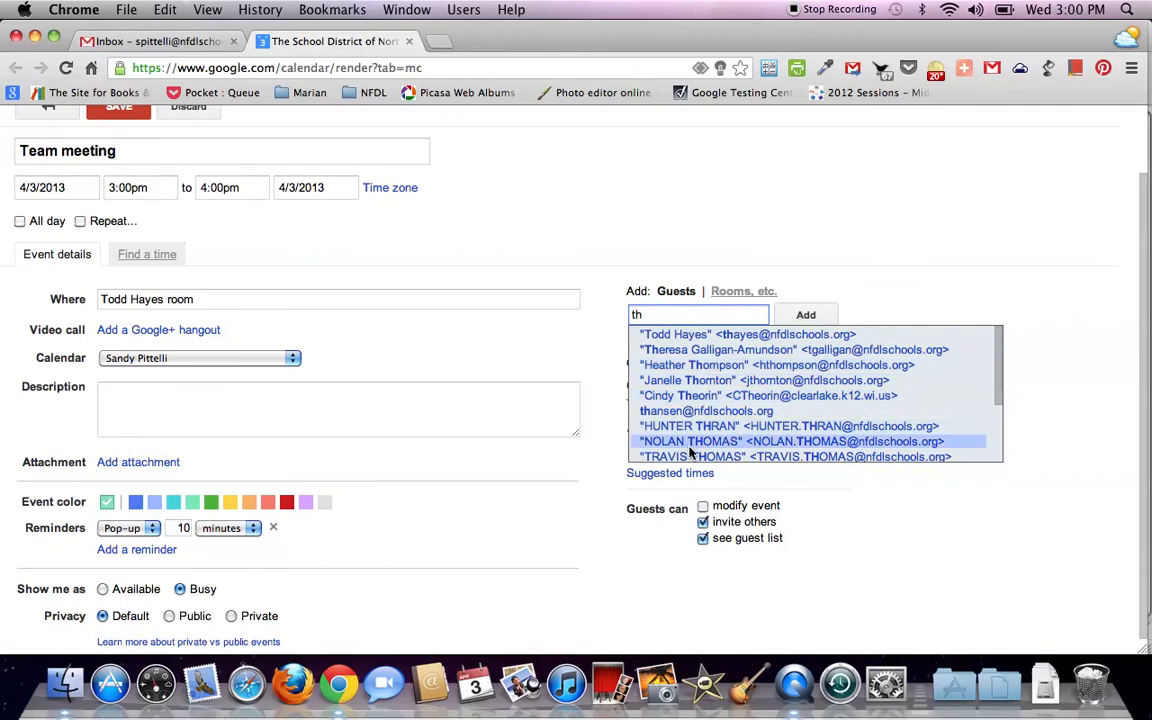
click(682, 335)
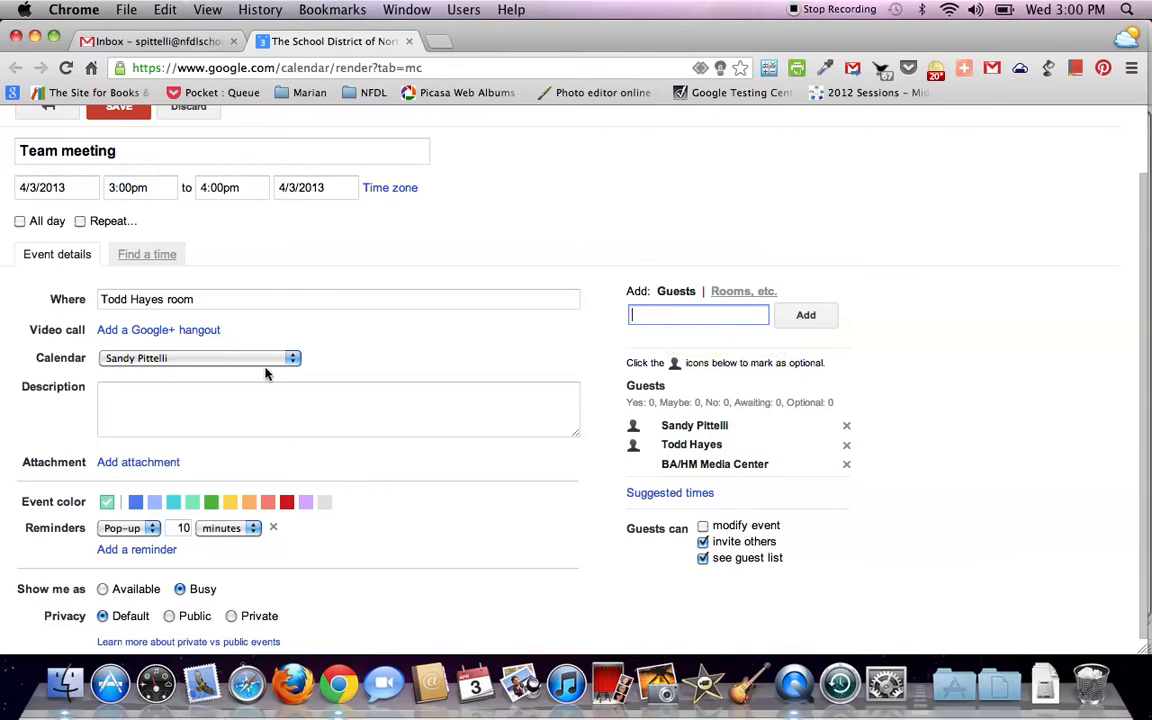
Enter 'Technology' in the event's Description box
click(123, 403)
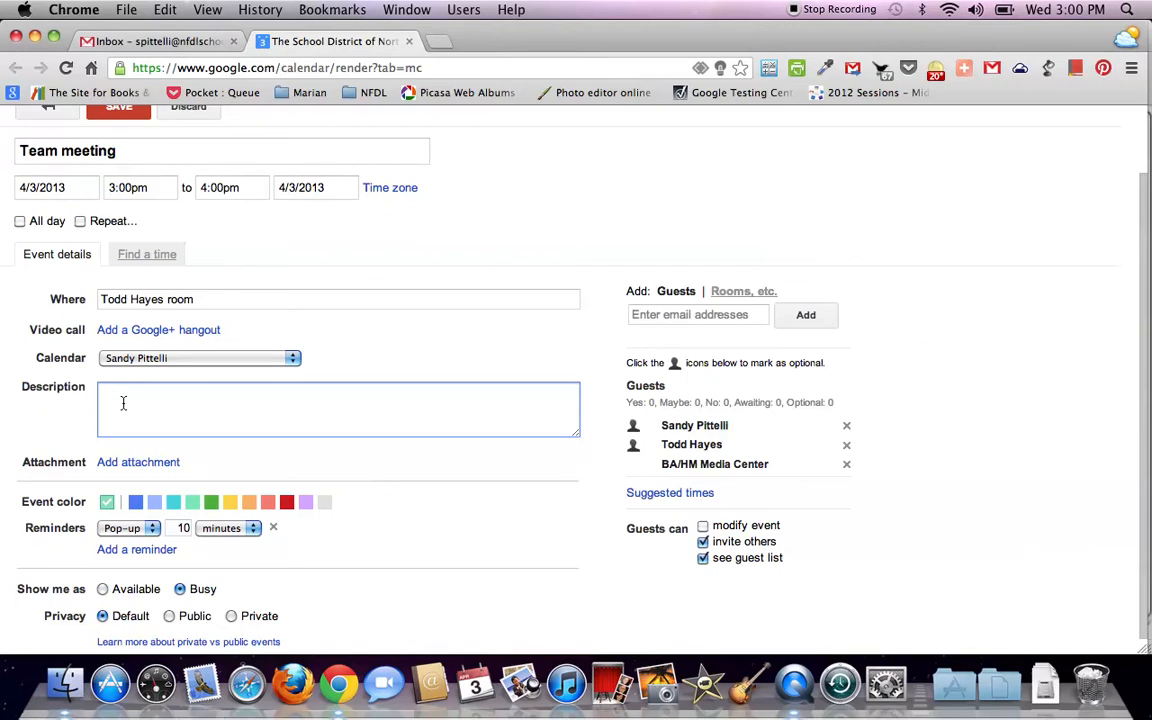
text(Technology)
click(135, 466)
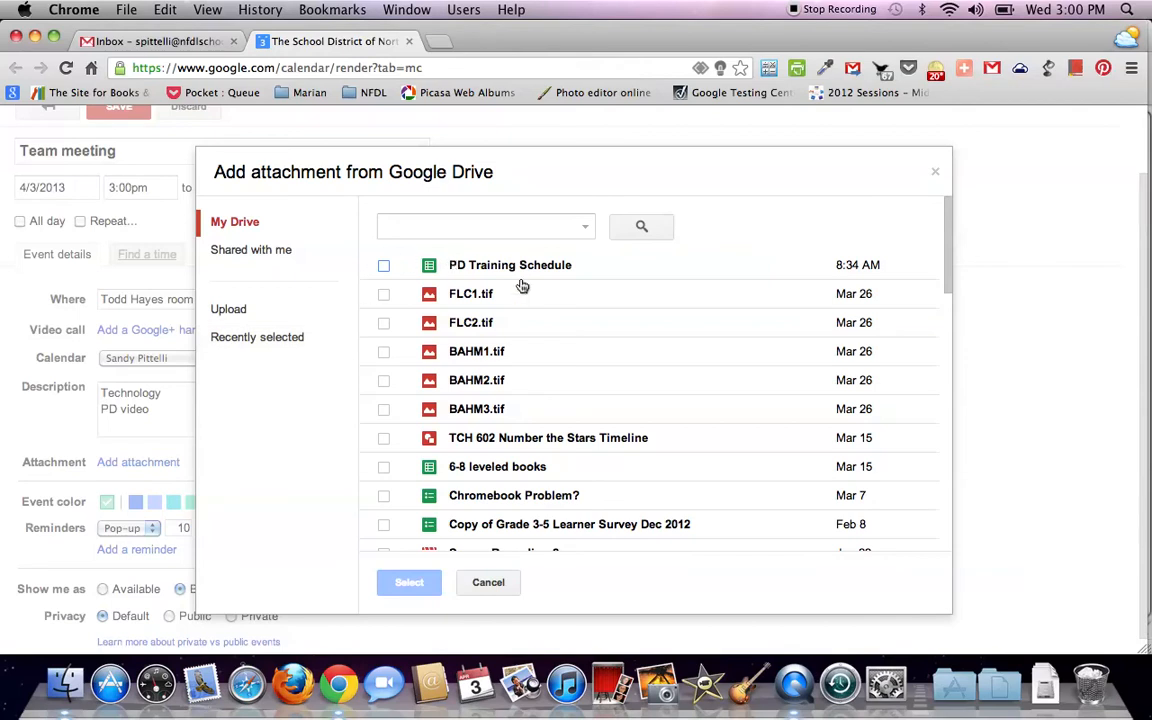
scroll(522, 286, down, 5)
scroll(522, 288, down, 12)
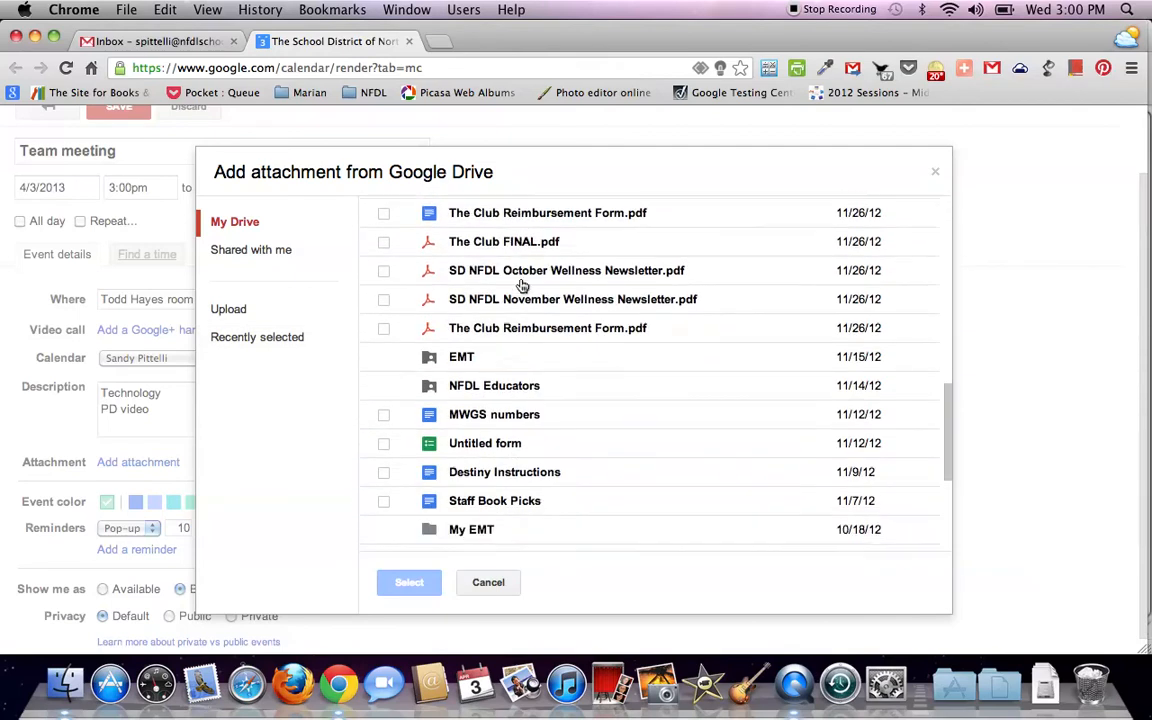
click(286, 249)
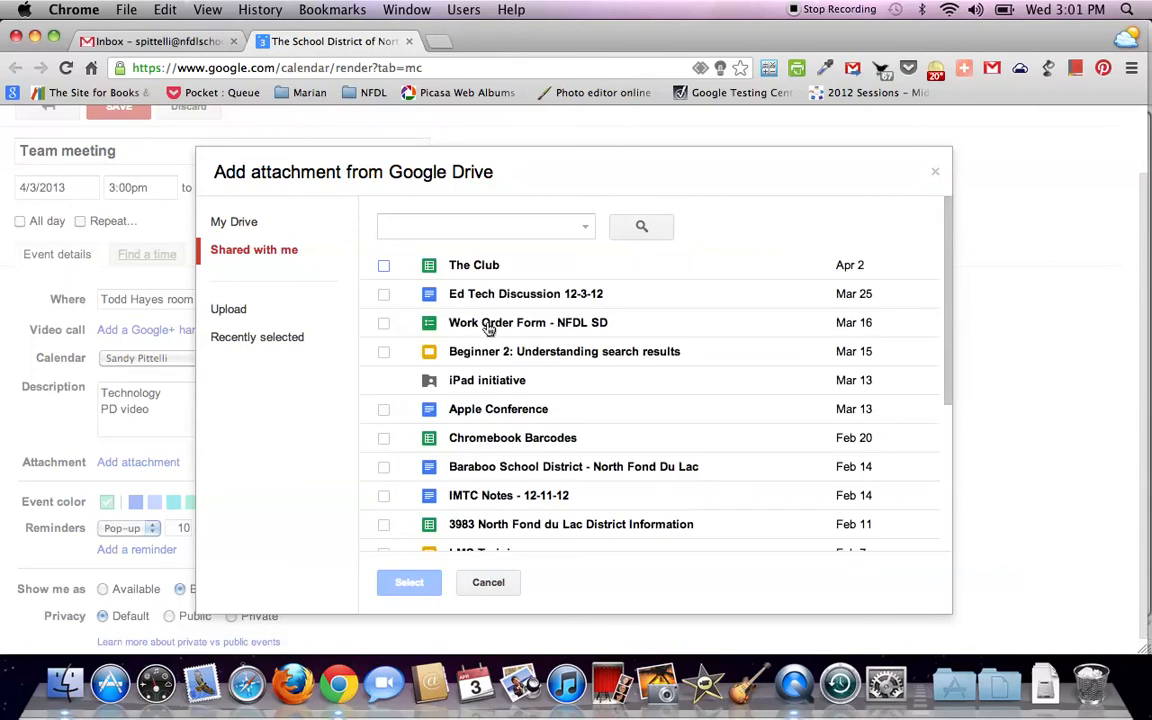
click(258, 311)
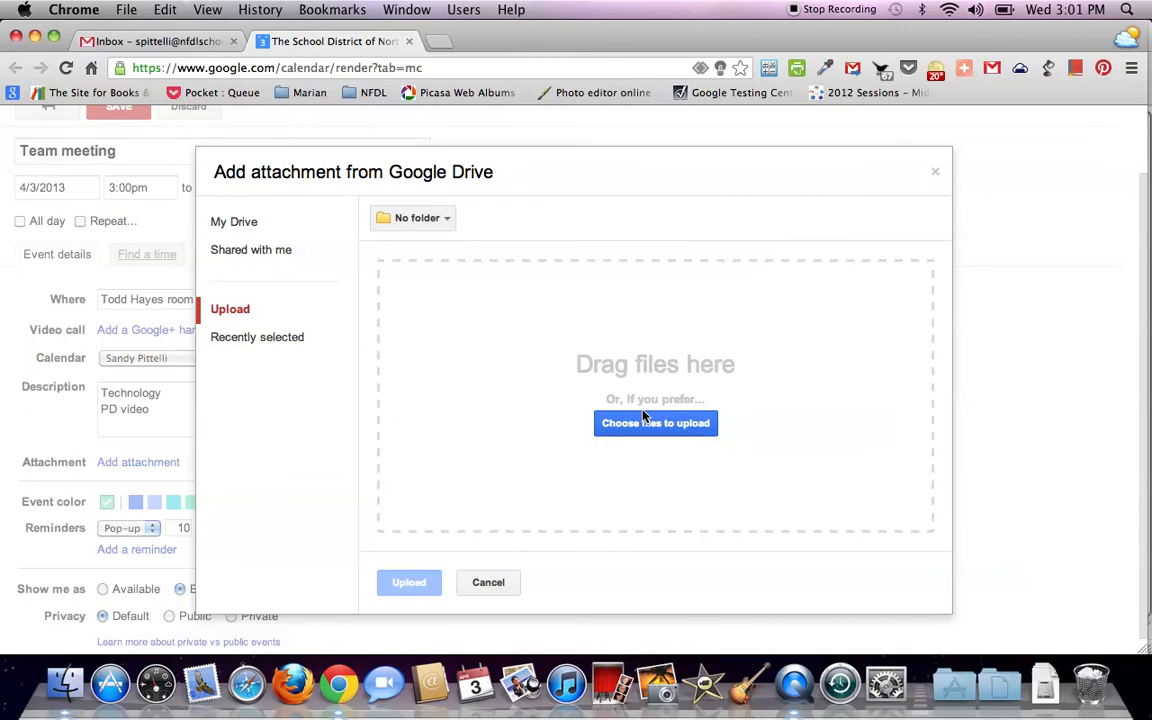
click(936, 176)
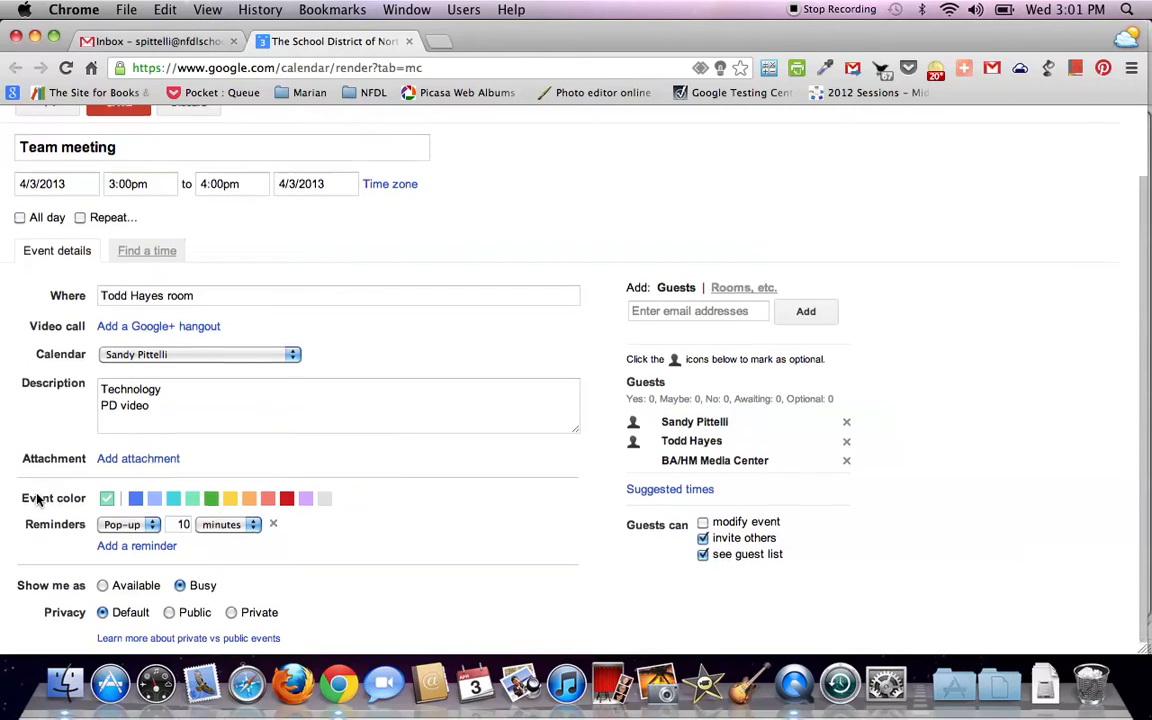
Save Team meeting and choose Don't send for guest invitations
scroll(37, 500, down, 1)
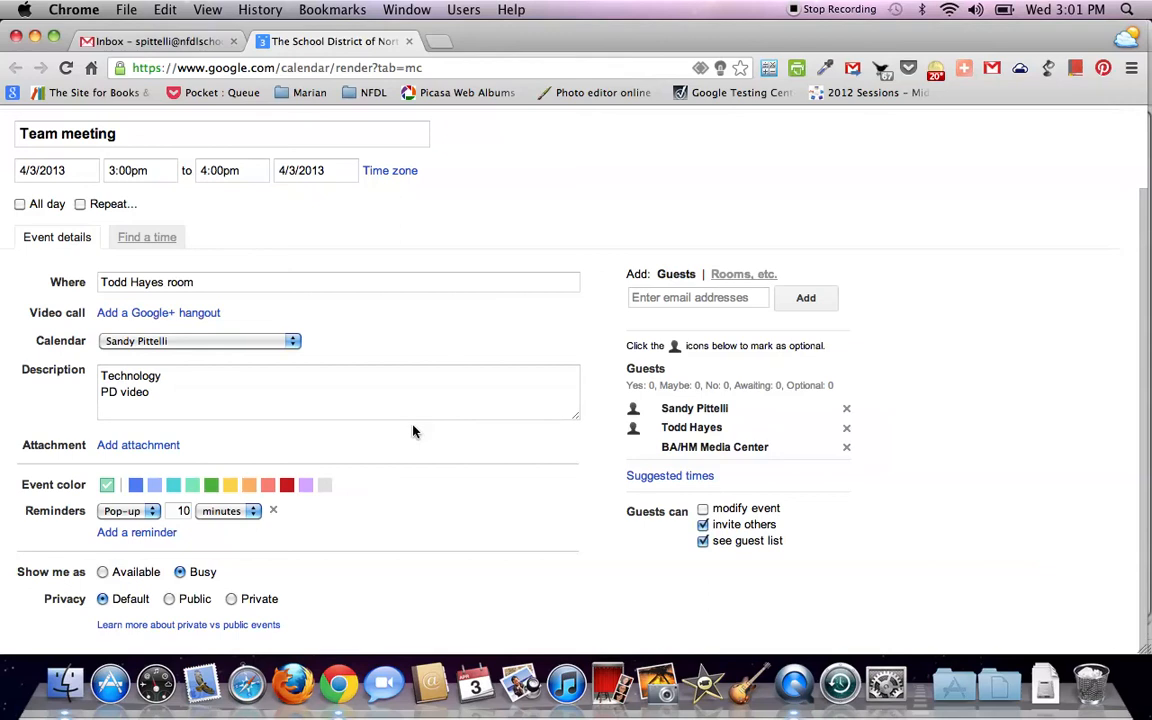
scroll(414, 431, up, 3)
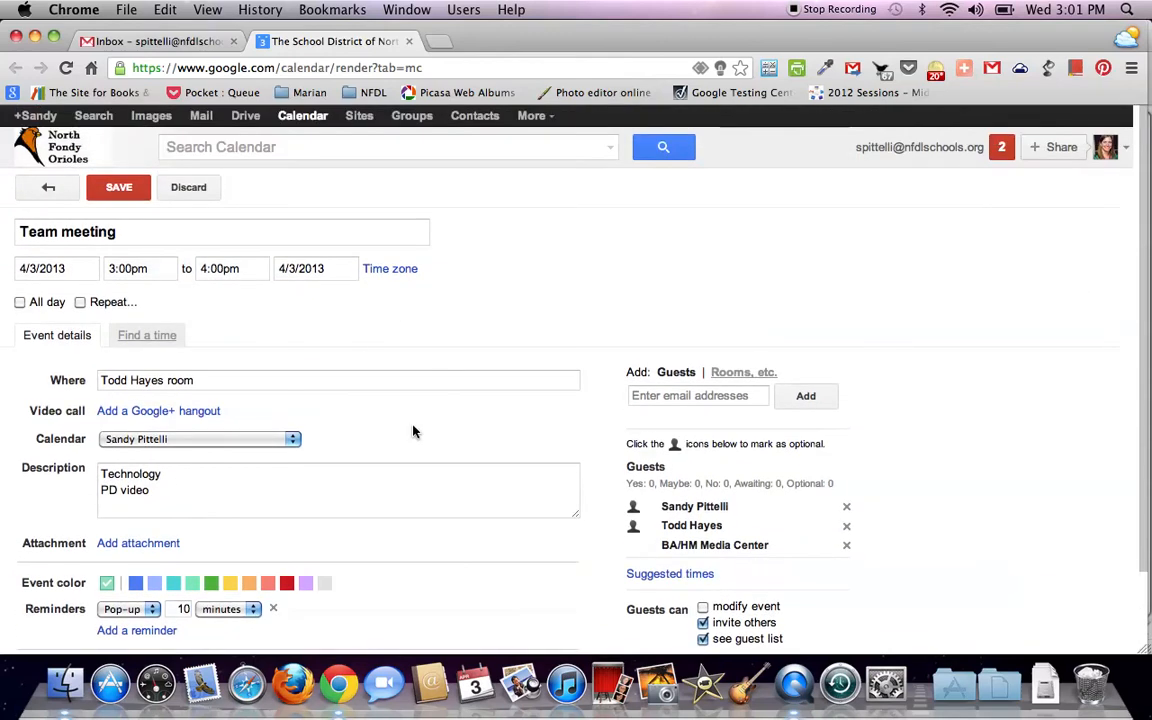
click(119, 189)
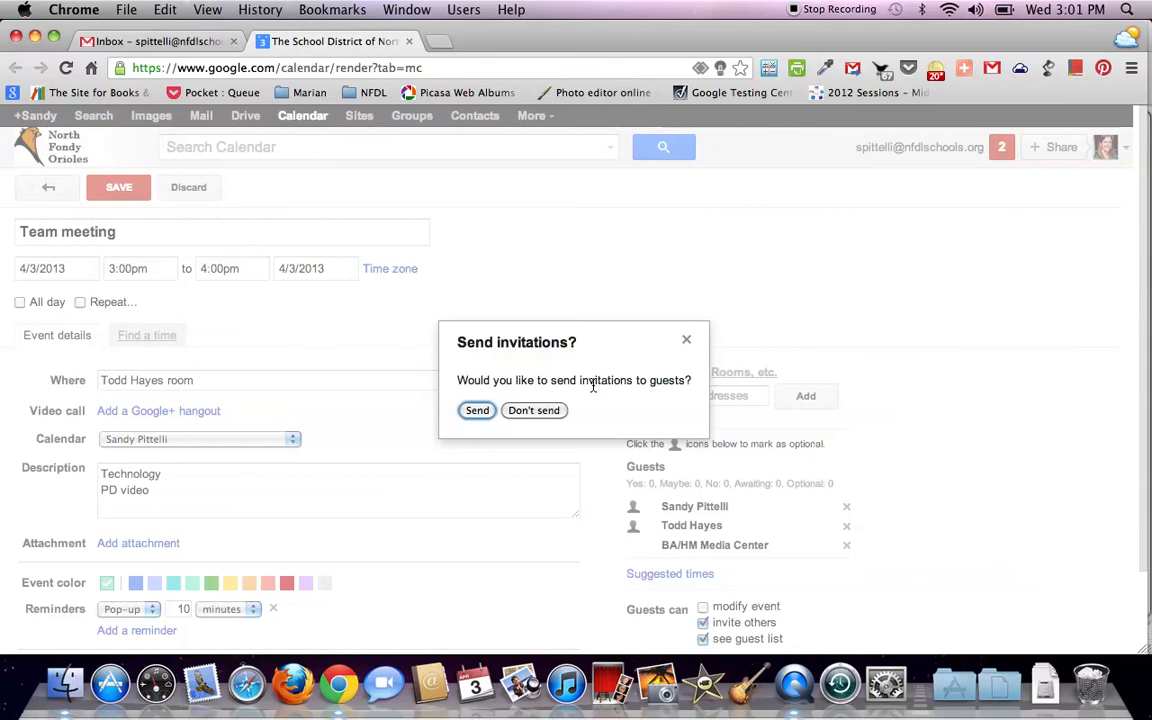
click(524, 411)
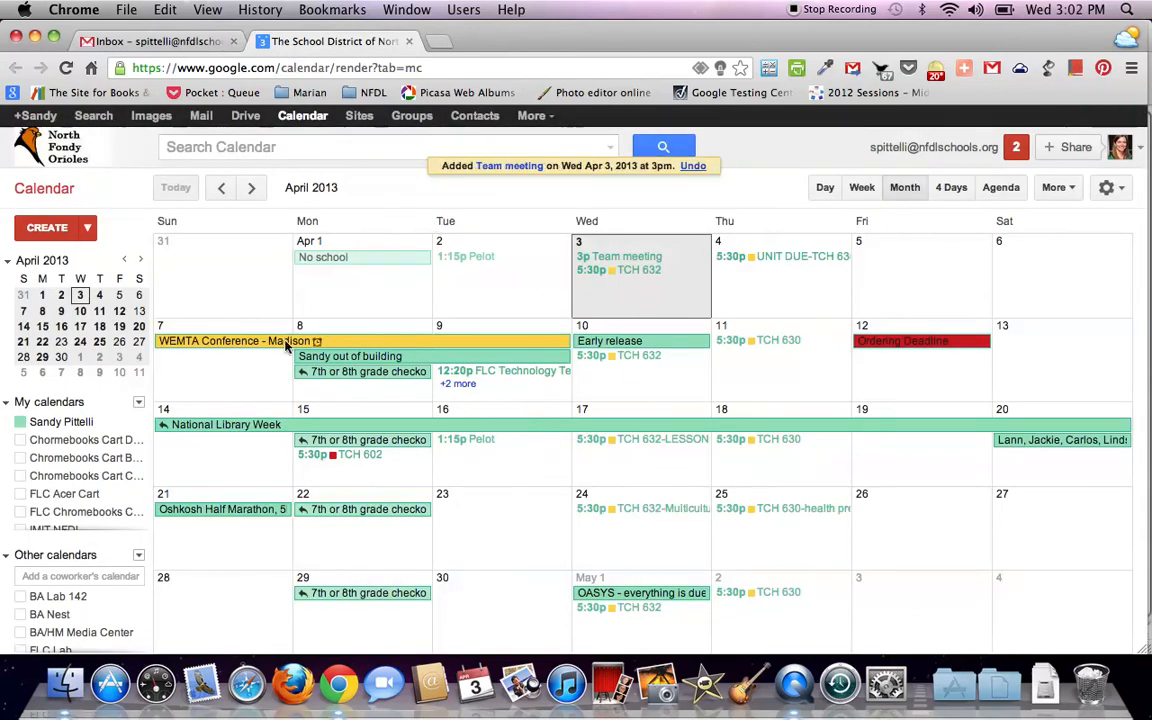
click(647, 262)
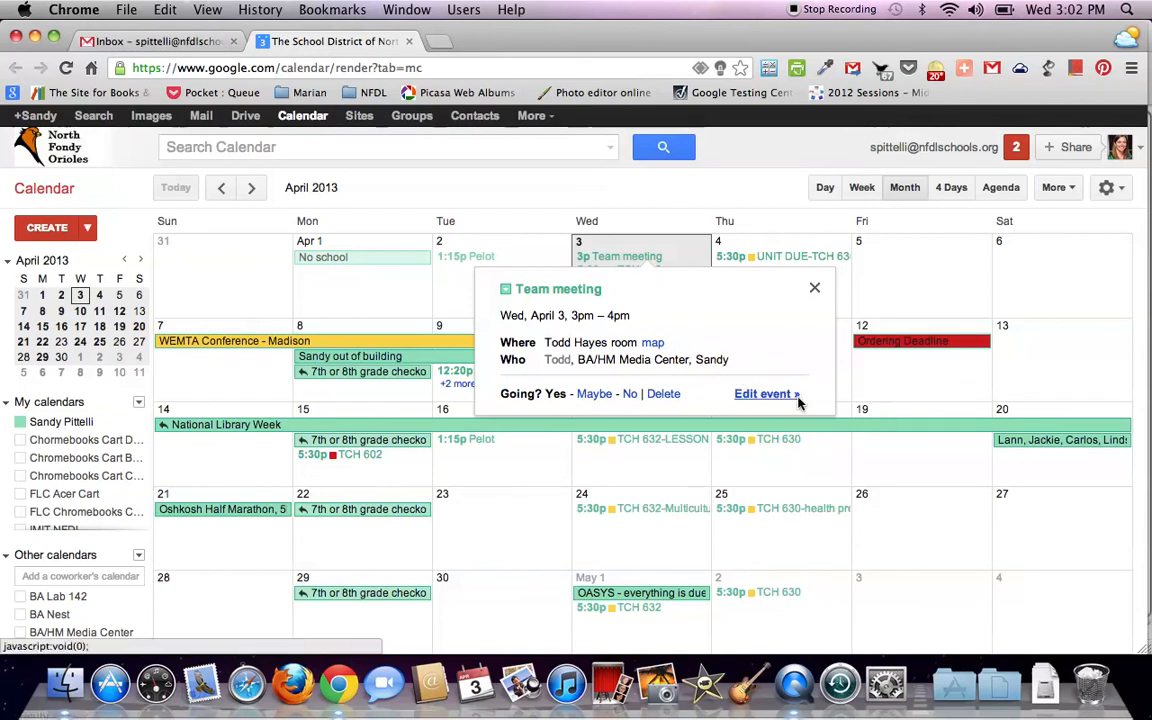
click(762, 396)
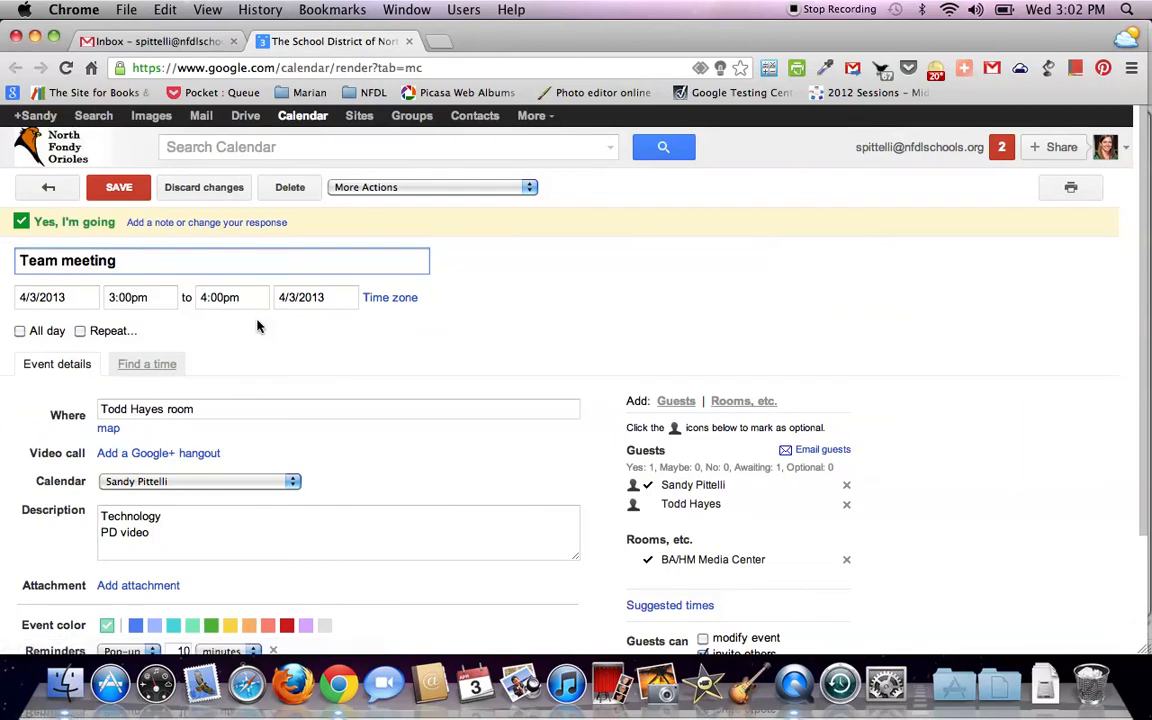
click(196, 537)
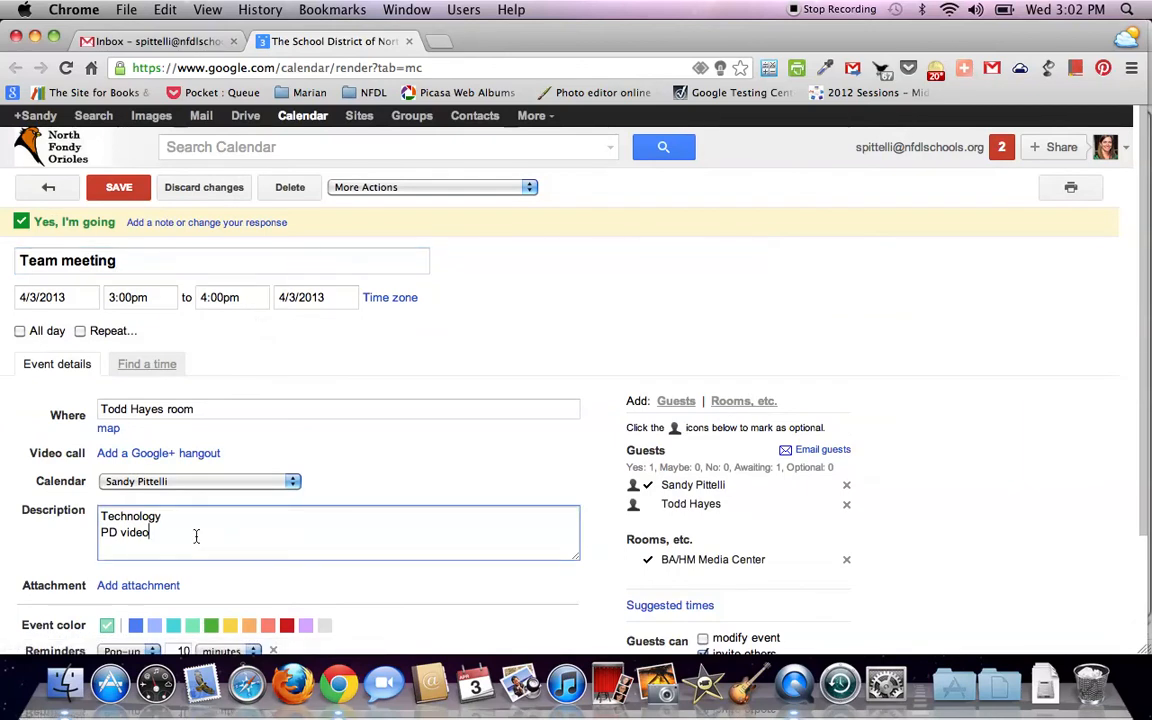
click(44, 193)
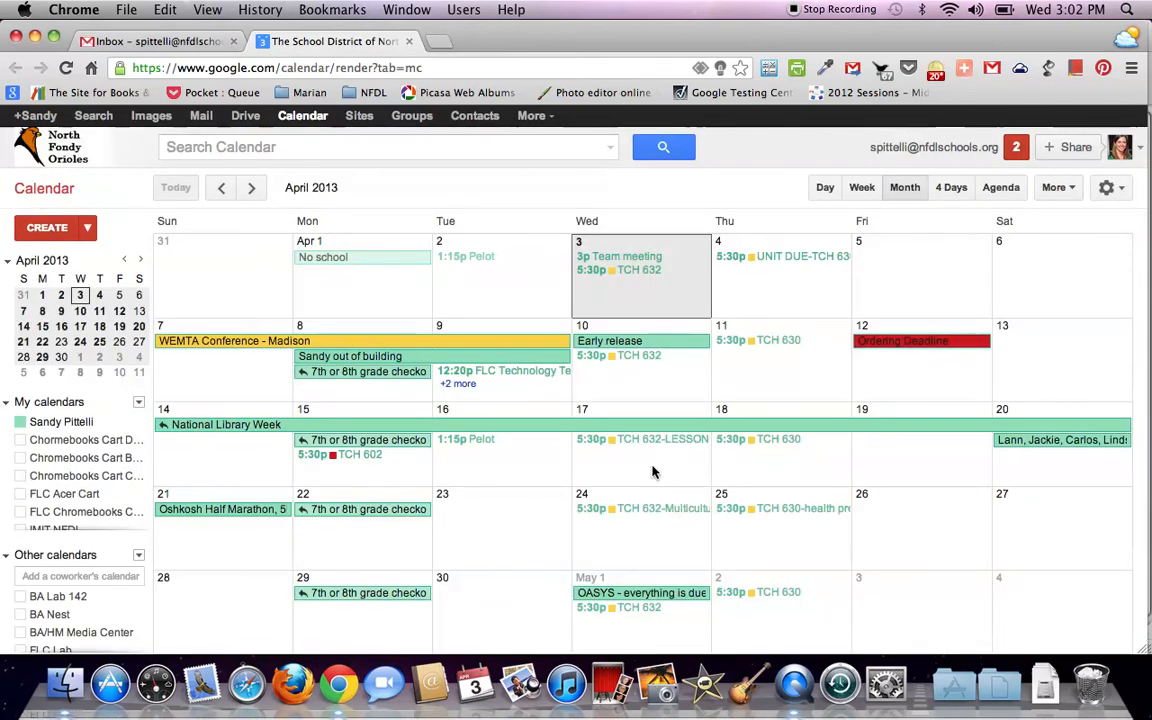